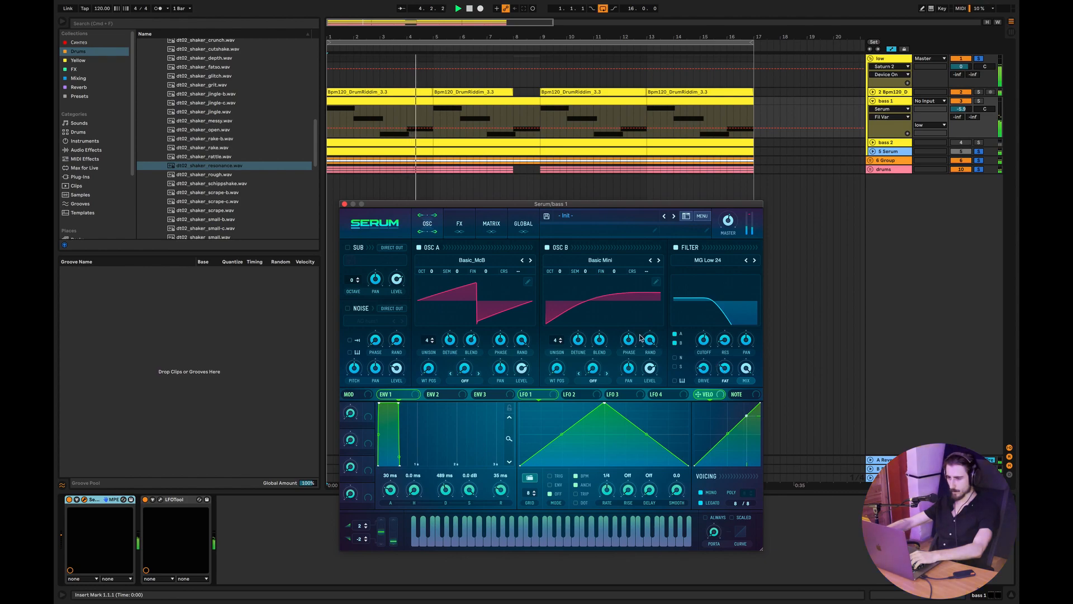
Step: Check both oscillators' detune and the filter cutoff of the bass 1 Serum patch, and close the plugin window
{"action": "left_click", "coordinate": [450, 341]}
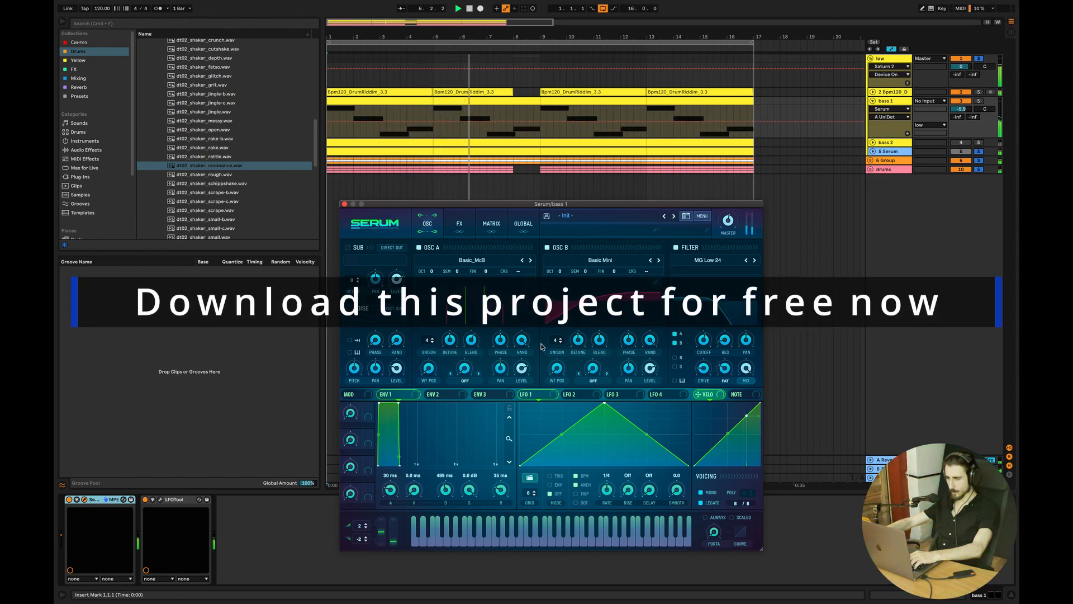
{"action": "left_click", "coordinate": [578, 340]}
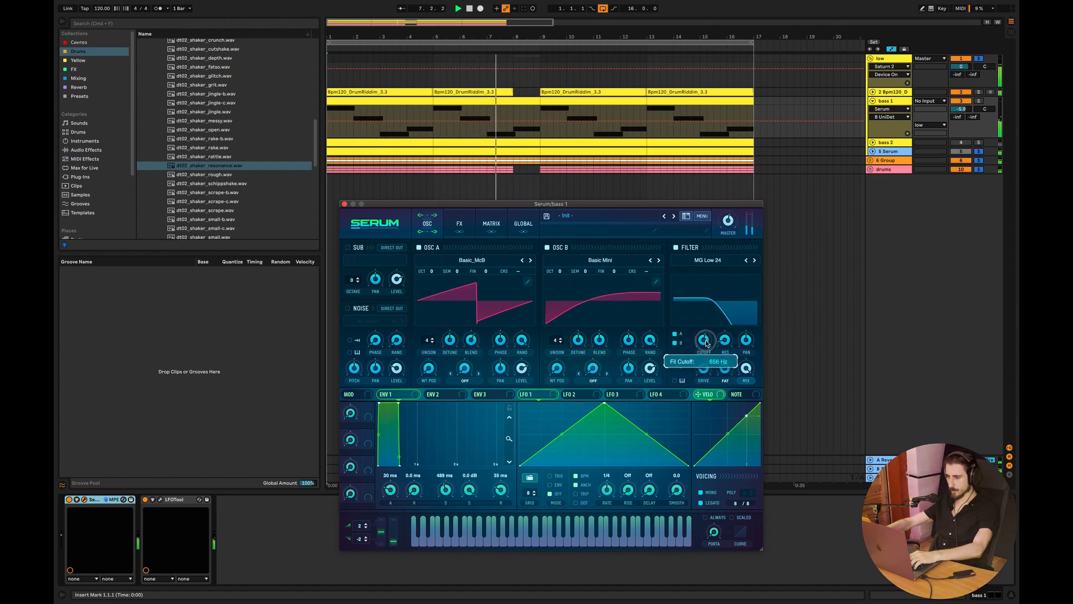
{"action": "left_click_drag", "start_coordinate": [705, 341], "coordinate": [707, 335]}
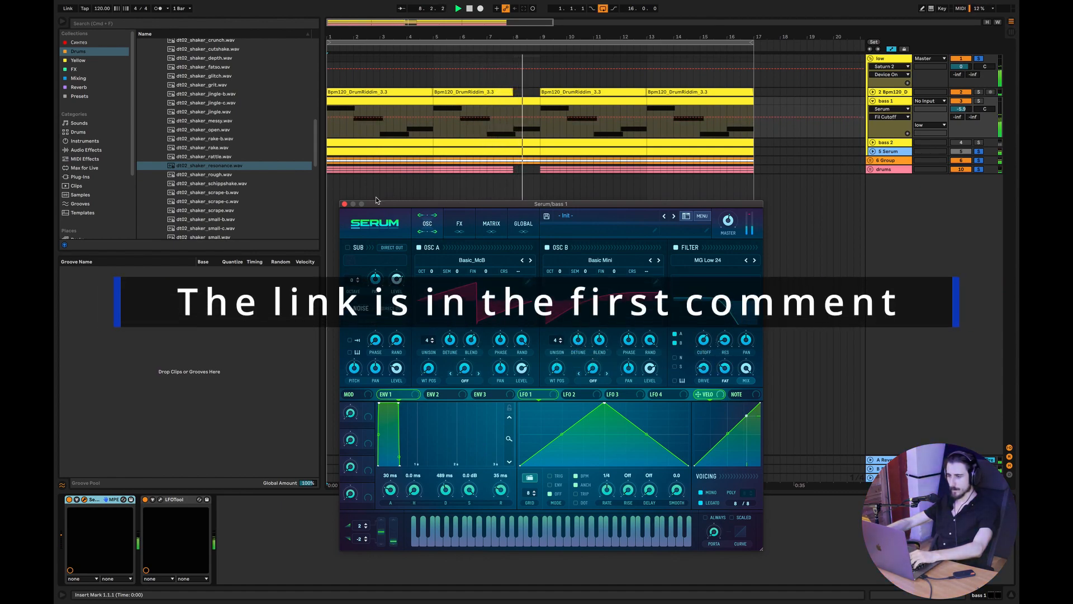
{"action": "left_click", "coordinate": [344, 204]}
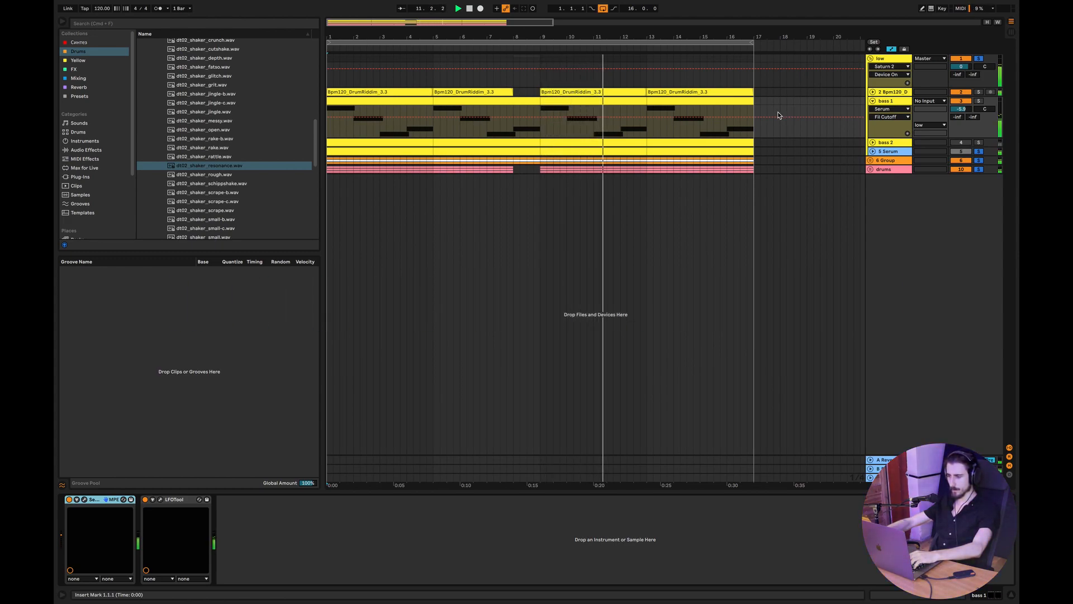
Step: Expand the 6 Group track, mute the bass 1 track and hide the device detail view
{"action": "left_click", "coordinate": [876, 162]}
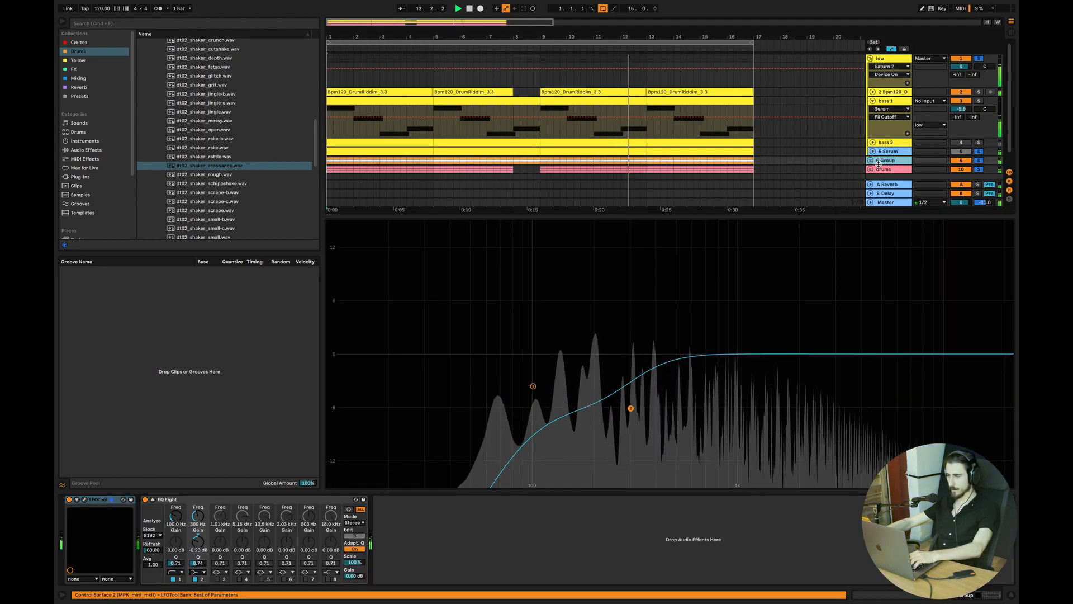
{"action": "left_click", "coordinate": [871, 160]}
{"action": "left_click", "coordinate": [957, 102]}
{"action": "left_click", "coordinate": [959, 102]}
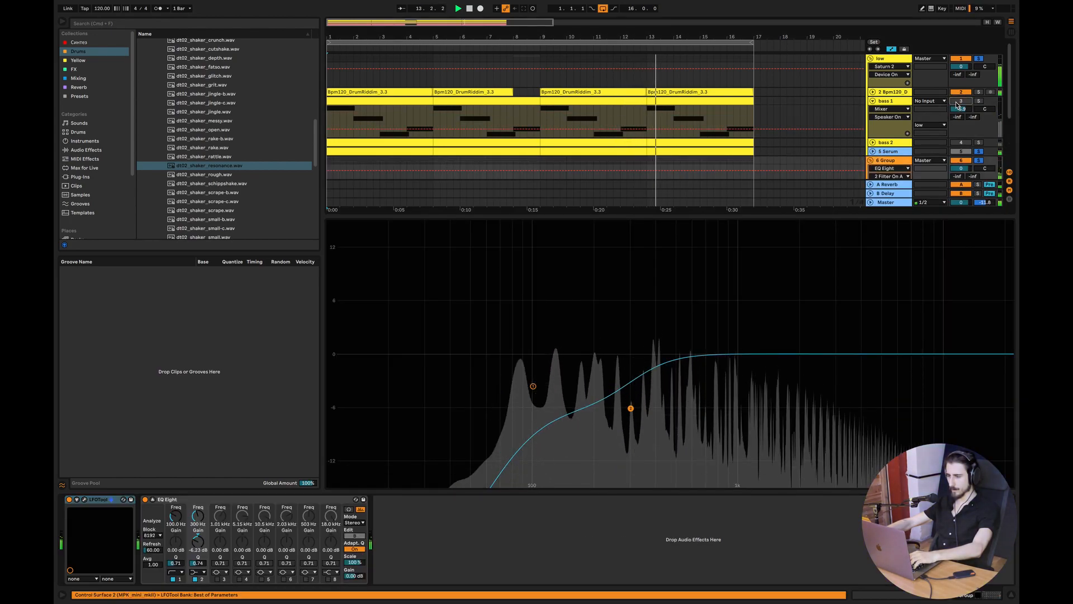
{"action": "left_click", "coordinate": [1012, 596]}
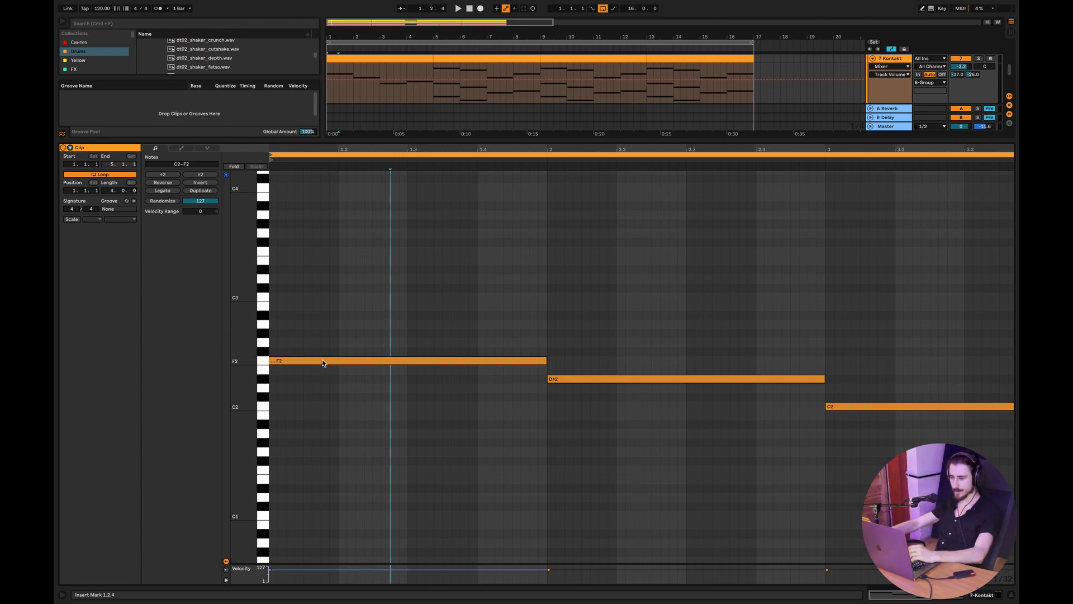
Step: Build a three-note chord in bar one by copying the F2 note to G#2 and adding a one-bar C3 note
{"action": "left_click", "coordinate": [306, 361]}
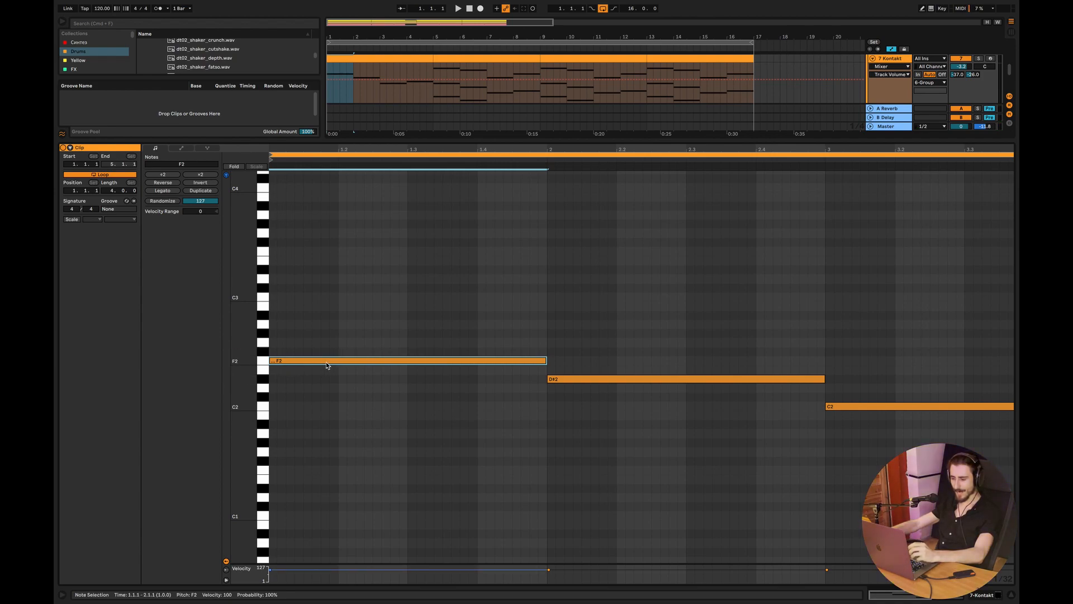
{"action": "left_click_drag", "start_coordinate": [319, 361], "coordinate": [312, 338]}
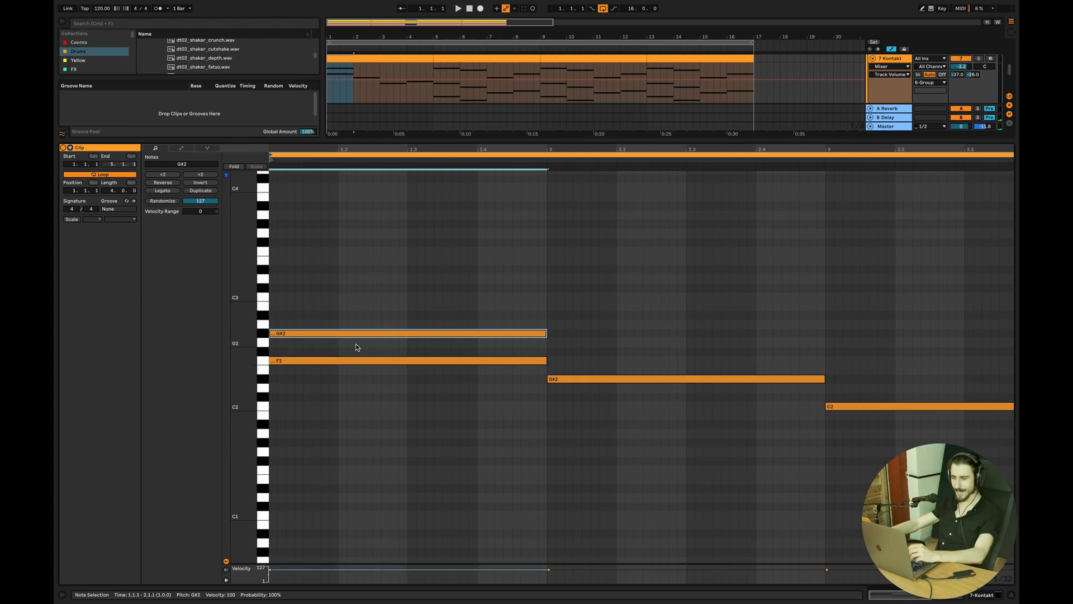
{"action": "left_click", "coordinate": [319, 345]}
{"action": "double_click", "coordinate": [275, 296]}
{"action": "mouse_move", "coordinate": [278, 297]}
{"action": "left_mouse_down"}
{"action": "mouse_move", "coordinate": [545, 301]}
{"action": "mouse_move", "coordinate": [510, 289]}
{"action": "mouse_move", "coordinate": [510, 261]}
{"action": "left_mouse_up"}
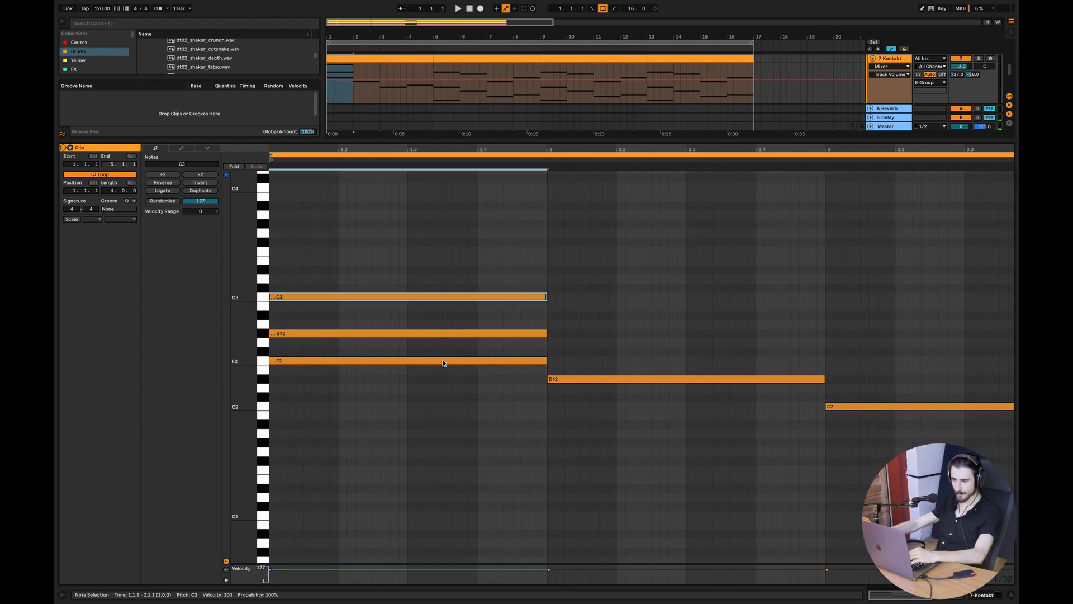
Step: Audition the F2, G#2 and C3 notes of the first chord one by one
{"action": "left_click_drag", "start_coordinate": [285, 343], "coordinate": [326, 353]}
{"action": "left_click_drag", "start_coordinate": [298, 306], "coordinate": [344, 331]}
{"action": "left_click", "coordinate": [346, 351]}
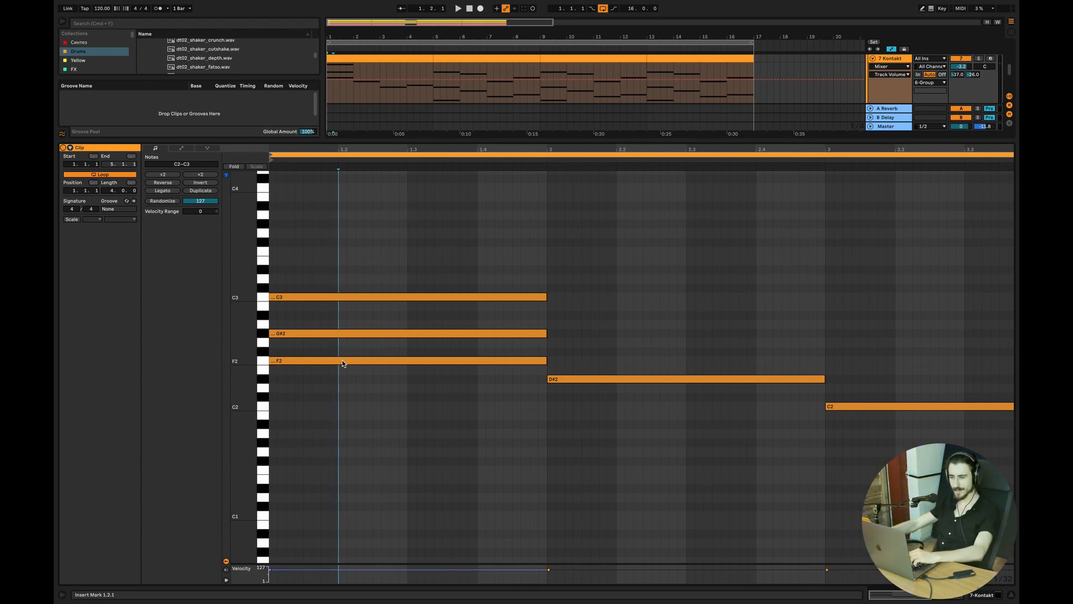
{"action": "left_click", "coordinate": [343, 362]}
{"action": "left_click", "coordinate": [312, 333]}
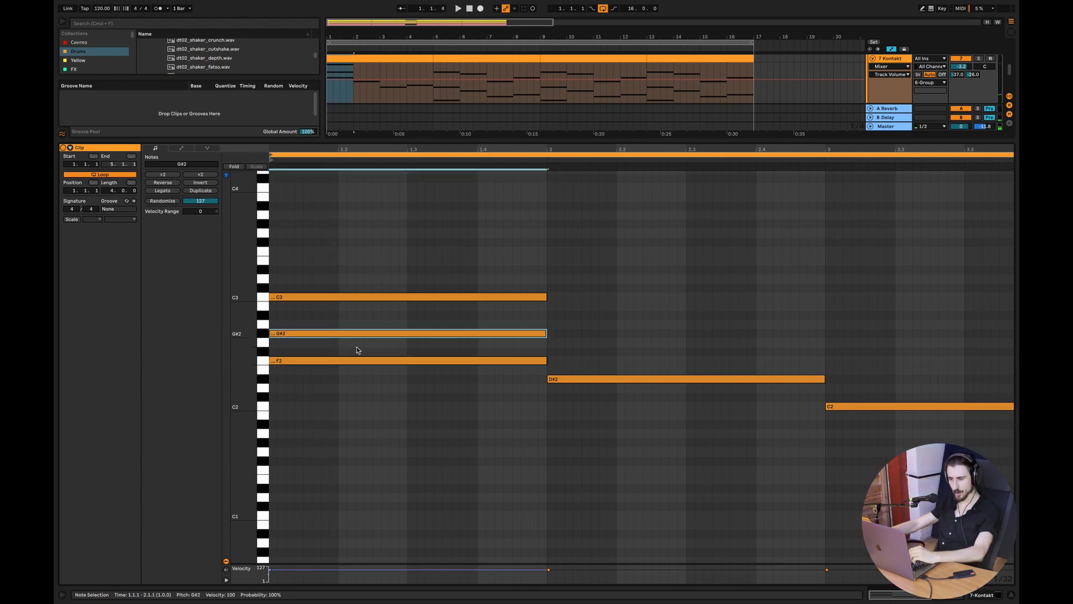
{"action": "left_click", "coordinate": [324, 299]}
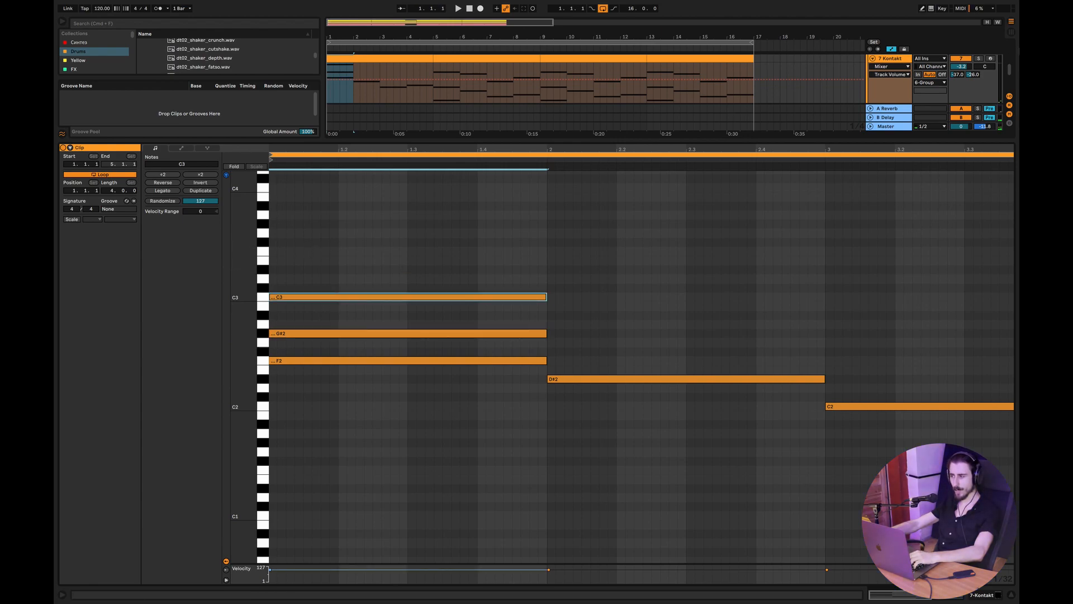
Step: Solo the 7 Kontakt track and play the first chord
{"action": "left_click", "coordinate": [978, 59]}
{"action": "key", "text": "space"}
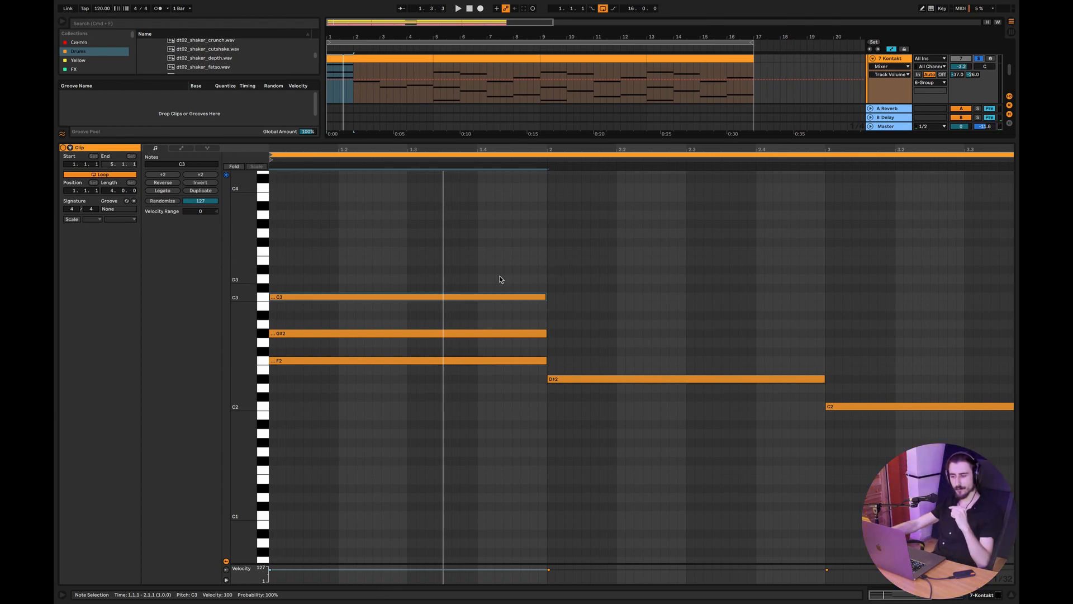
Step: Raise the first chord's G#2 note one semitone to A2 and play the major version
{"action": "left_click", "coordinate": [364, 333]}
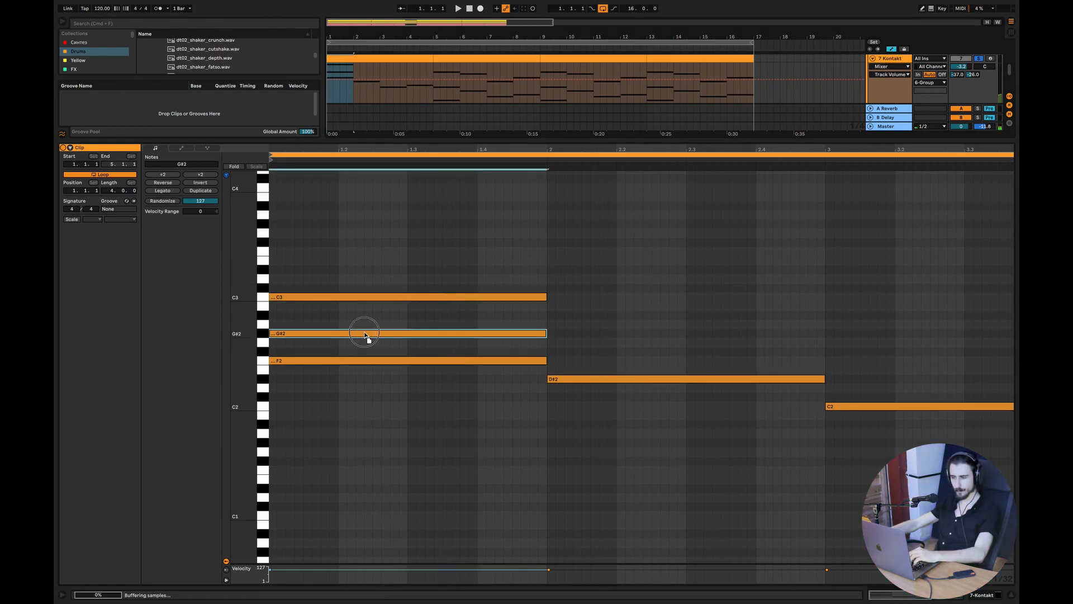
{"action": "key", "text": "Up"}
{"action": "left_click_drag", "start_coordinate": [277, 337], "coordinate": [294, 352]}
{"action": "left_click", "coordinate": [280, 311]}
{"action": "key", "text": "space"}
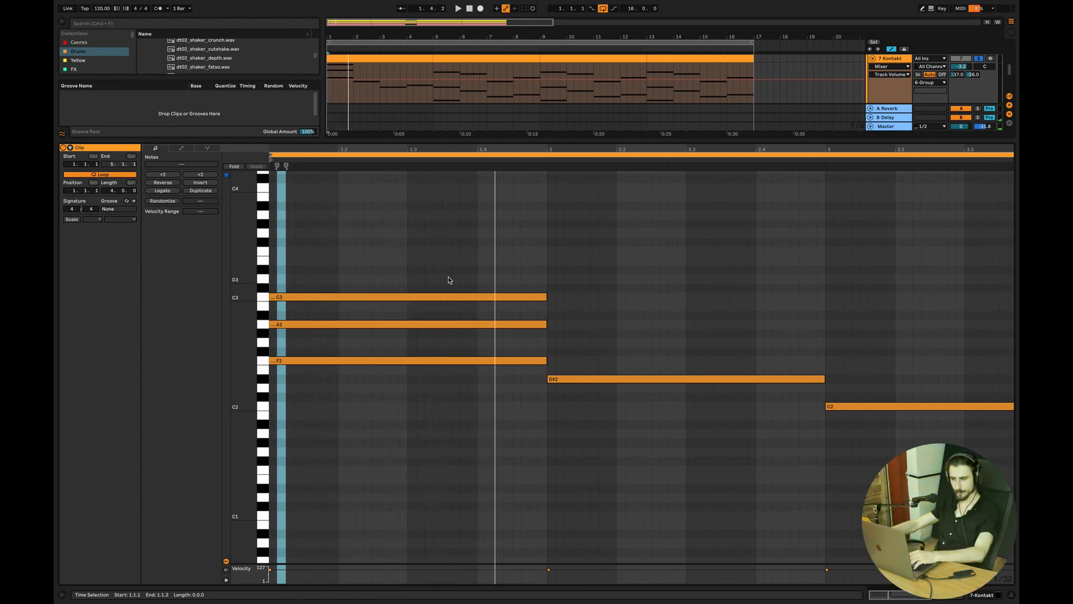
Step: Lower the chord's A2 note back to G#2 and play the minor version
{"action": "left_click_drag", "start_coordinate": [346, 325], "coordinate": [343, 334]}
{"action": "key", "text": "space"}
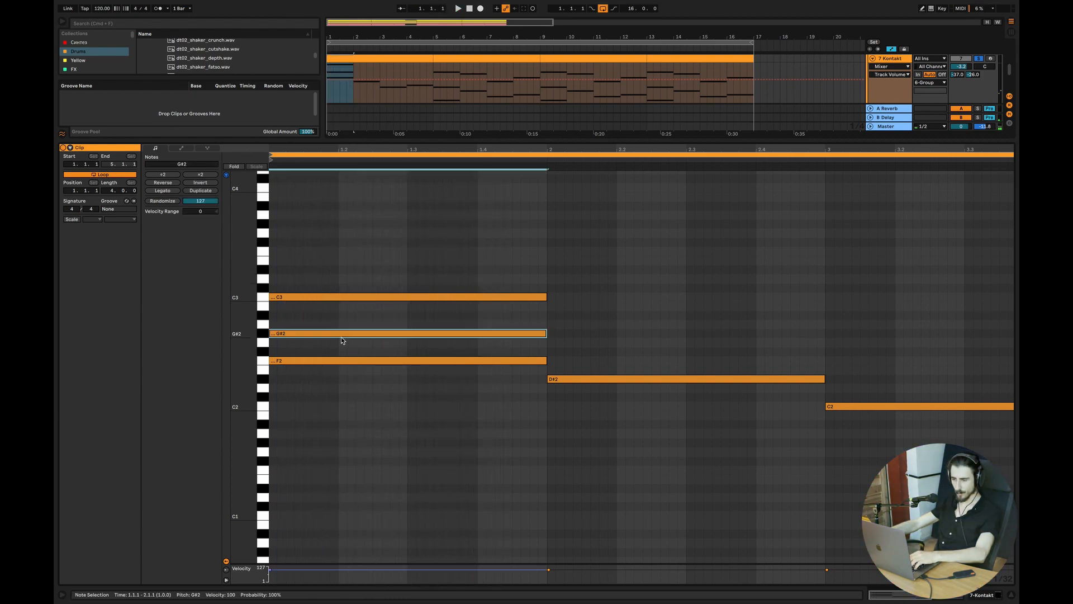
{"action": "left_click", "coordinate": [303, 346]}
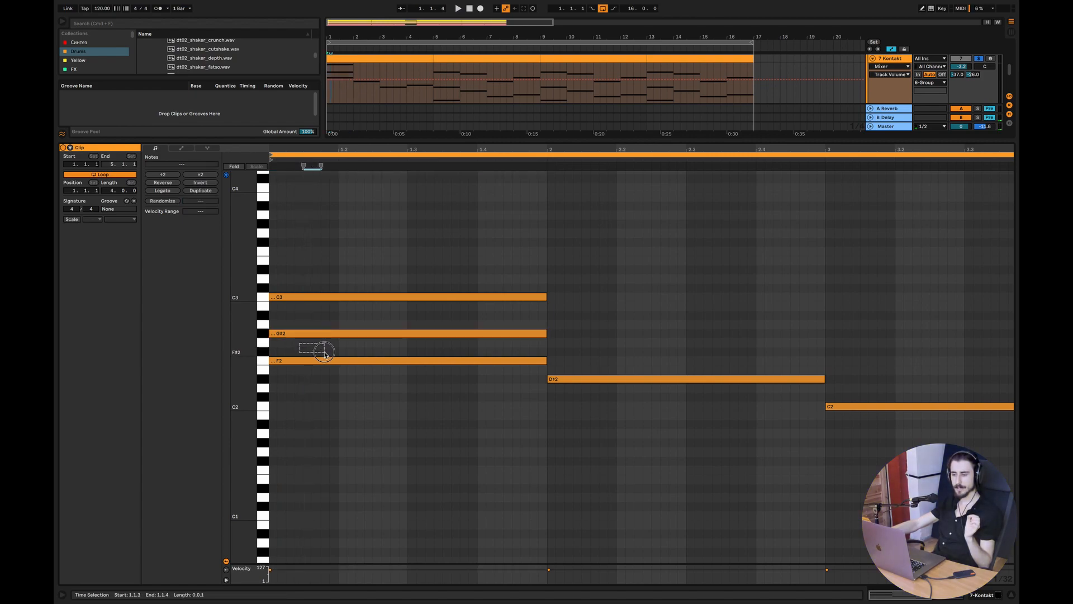
{"action": "key", "text": "space"}
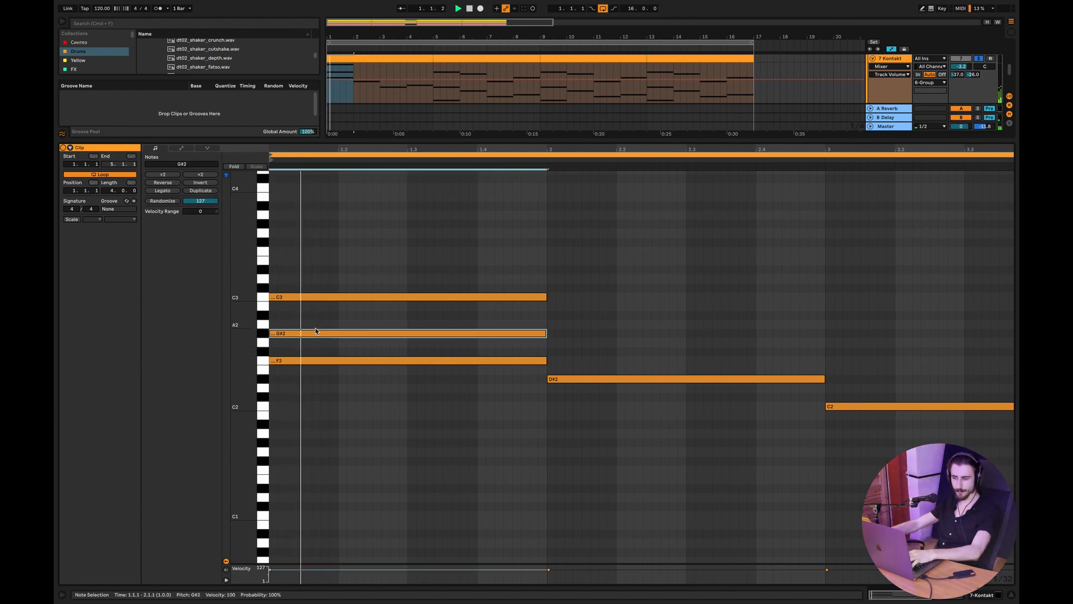
{"action": "left_click", "coordinate": [583, 304]}
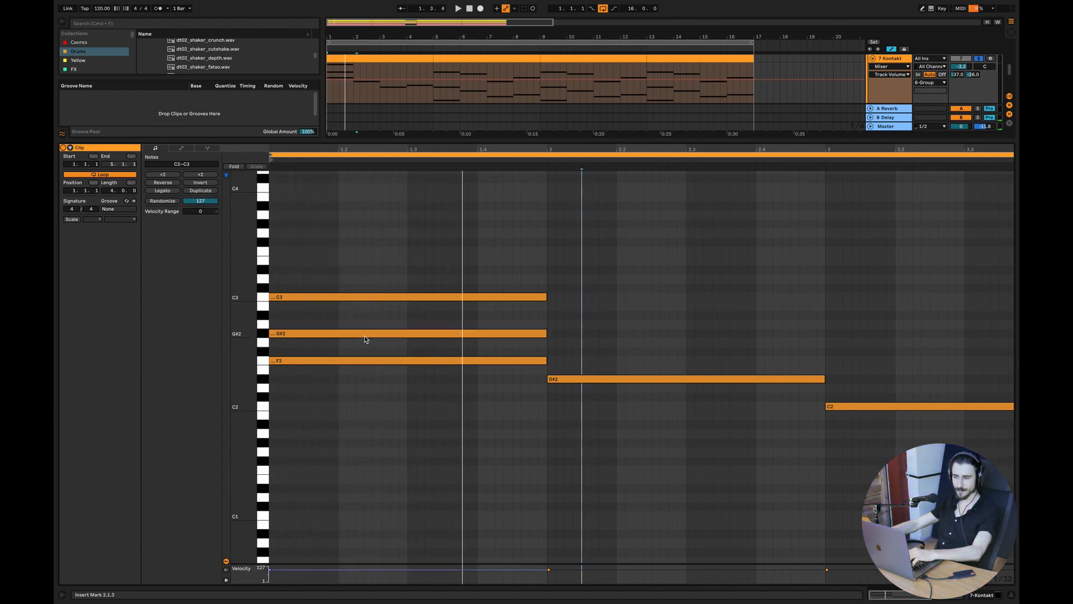
Step: Raise the first chord's G#2 note to A2 and transpose all three notes up five semitones to start on A#2
{"action": "left_click", "coordinate": [294, 334]}
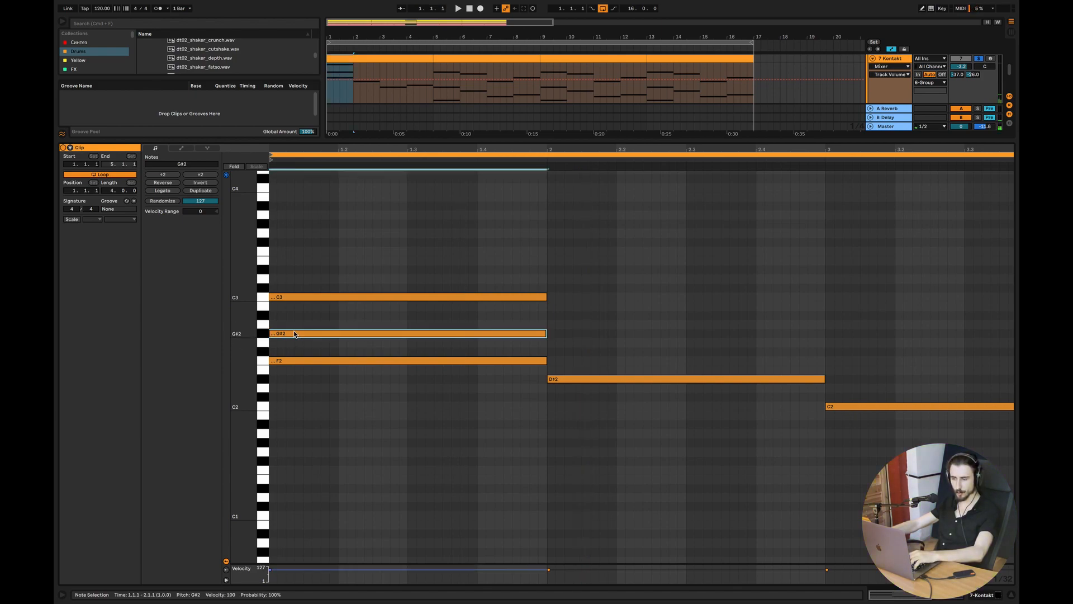
{"action": "key", "text": "Up"}
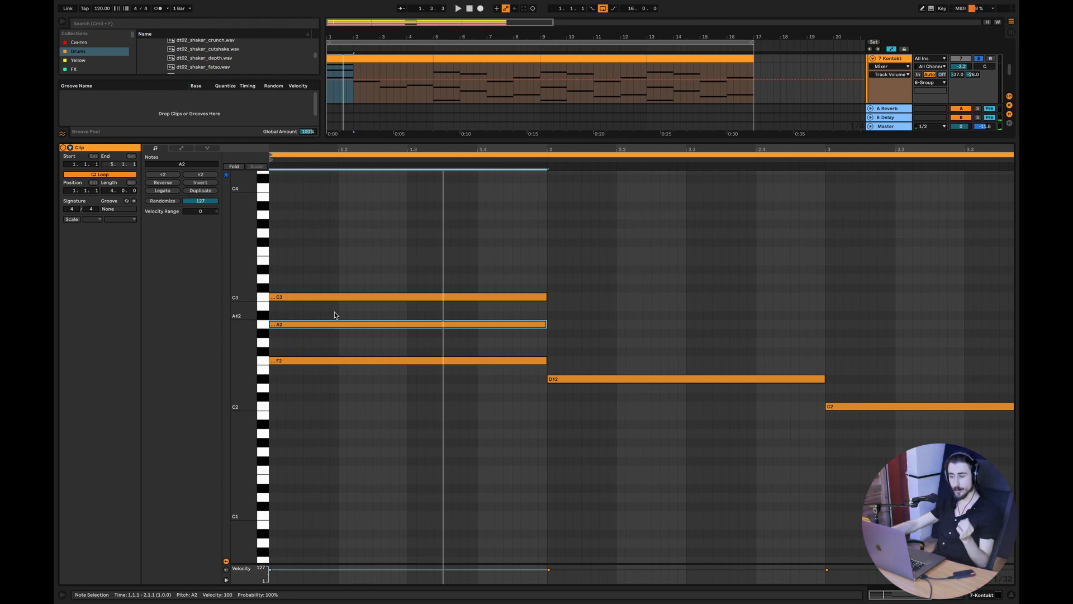
{"action": "left_click_drag", "start_coordinate": [379, 270], "coordinate": [393, 369]}
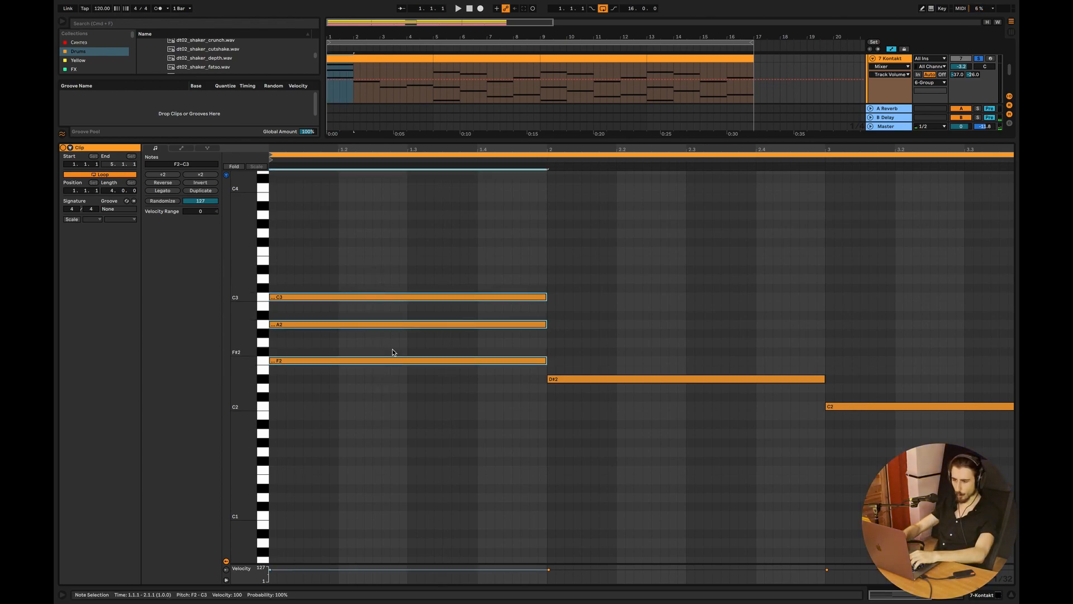
{"action": "key", "text": "Up"}
{"action": "key", "text": "Up"}
{"action": "key", "text": "Up"}
{"action": "key", "text": "Up"}
{"action": "key", "text": "Up"}
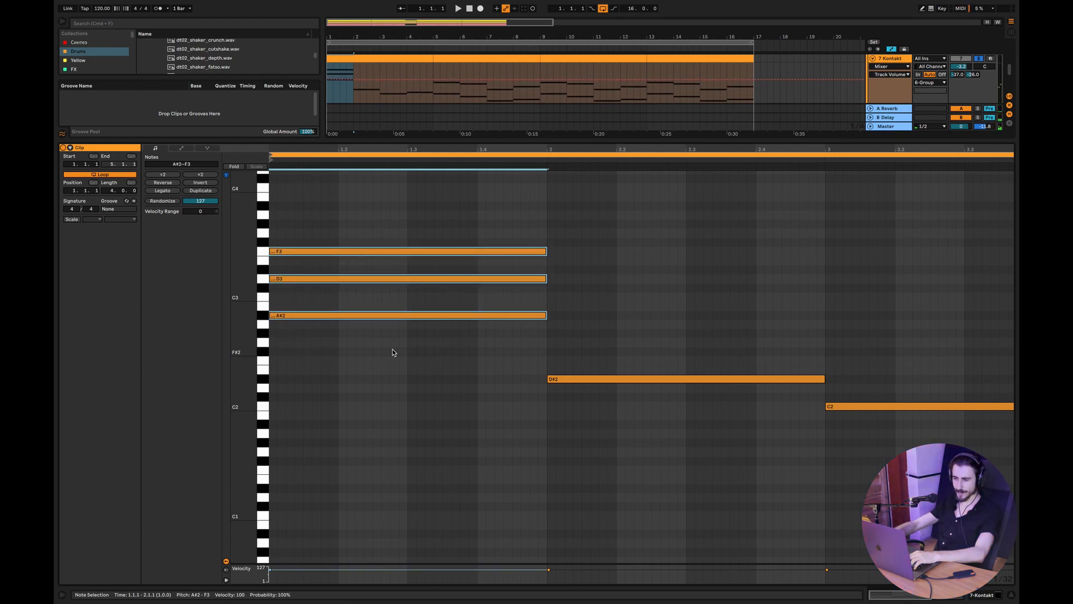
Step: Play the transposed chord and lower its middle note one semitone to C#3
{"action": "left_click", "coordinate": [417, 362]}
{"action": "key", "text": "space"}
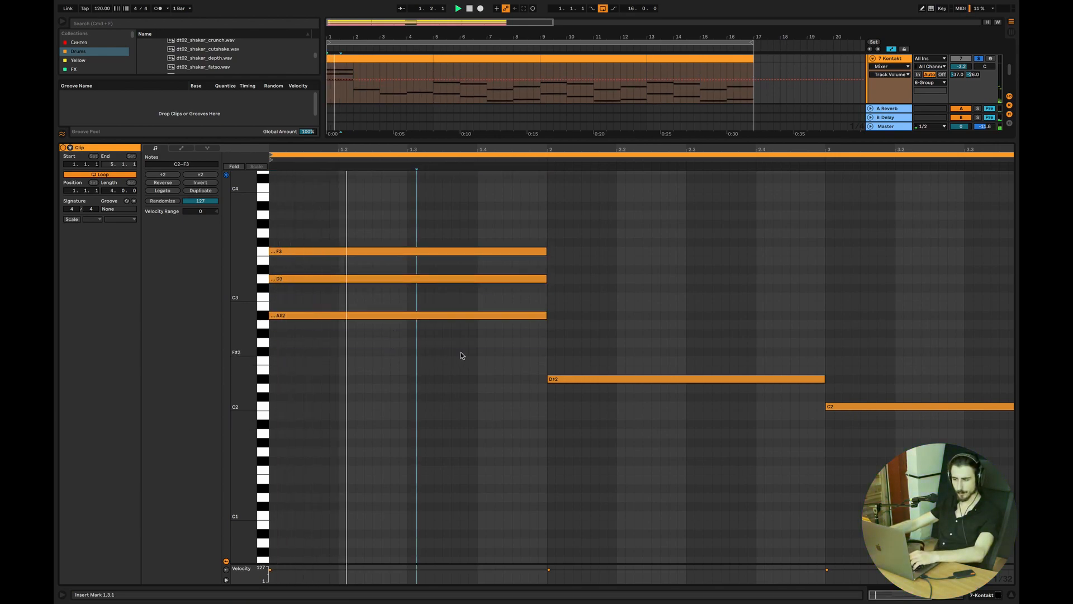
{"action": "left_click_drag", "start_coordinate": [499, 282], "coordinate": [523, 288]}
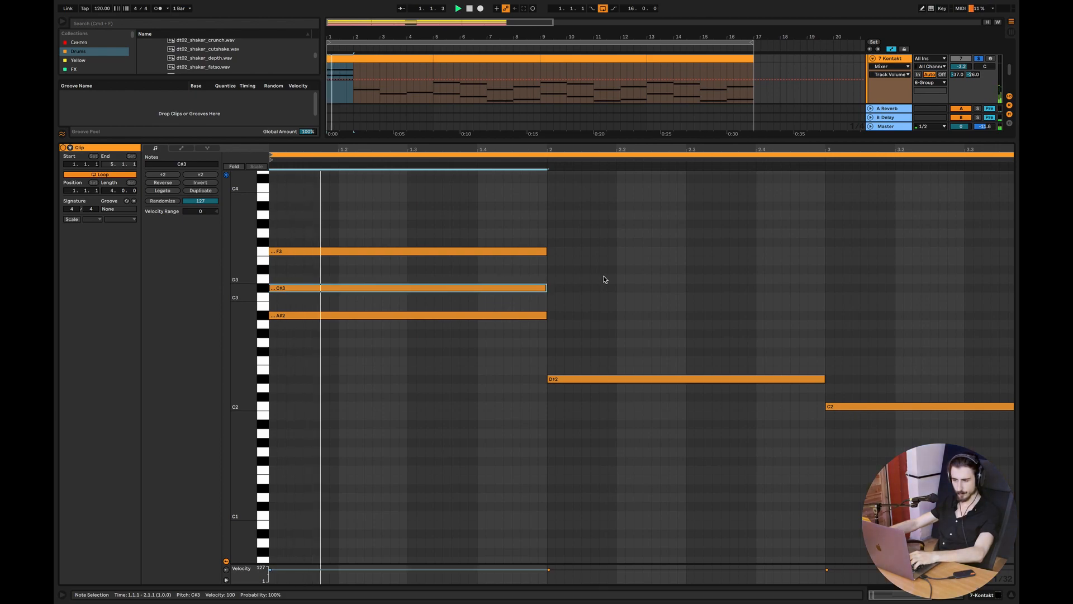
Step: Undo the chord transposition and middle-note changes back to the F2, G#2, C3 chord
{"action": "key", "text": "super+z"}
{"action": "key", "text": "super+z"}
{"action": "key", "text": "super+z"}
{"action": "key", "text": "super+z"}
{"action": "key", "text": "super+z"}
{"action": "key", "text": "super+z"}
{"action": "key", "text": "super+z"}
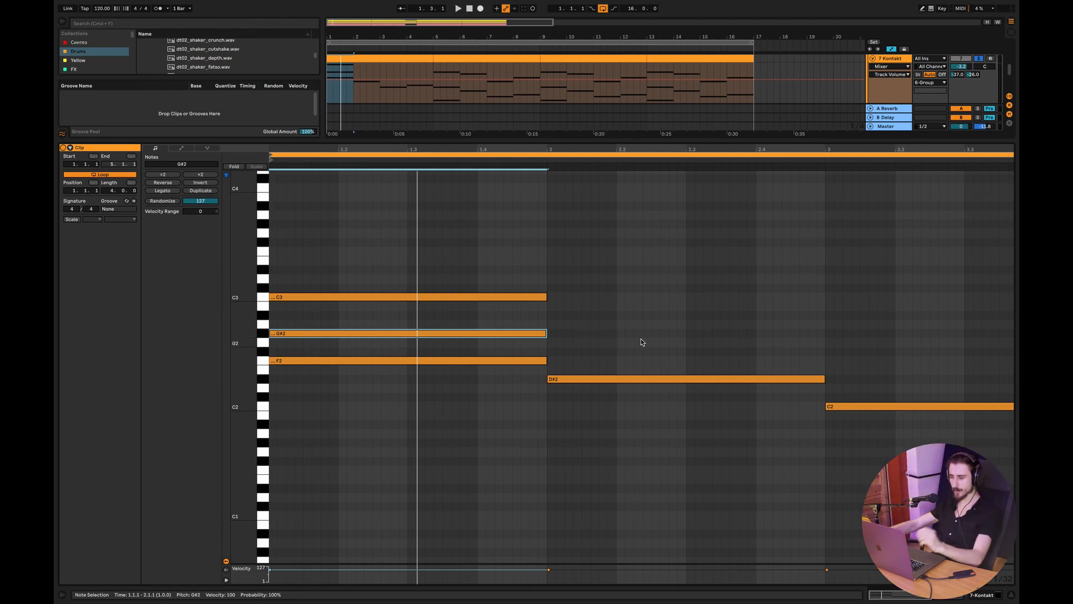
Step: Audition the D#2 note at the start of bar two
{"action": "left_click_drag", "start_coordinate": [463, 149], "coordinate": [462, 138]}
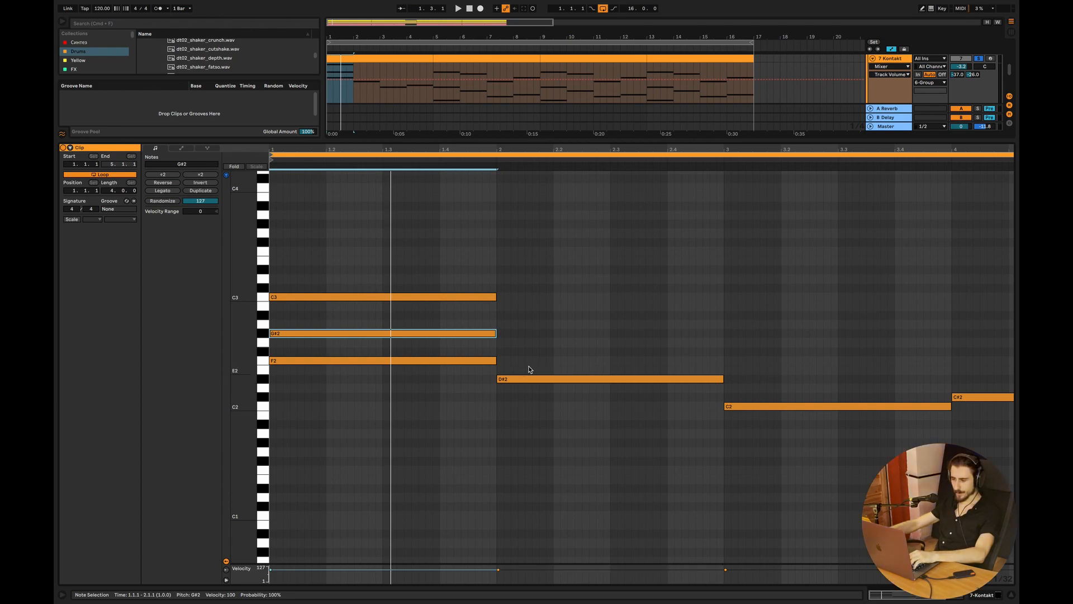
{"action": "left_click", "coordinate": [486, 376]}
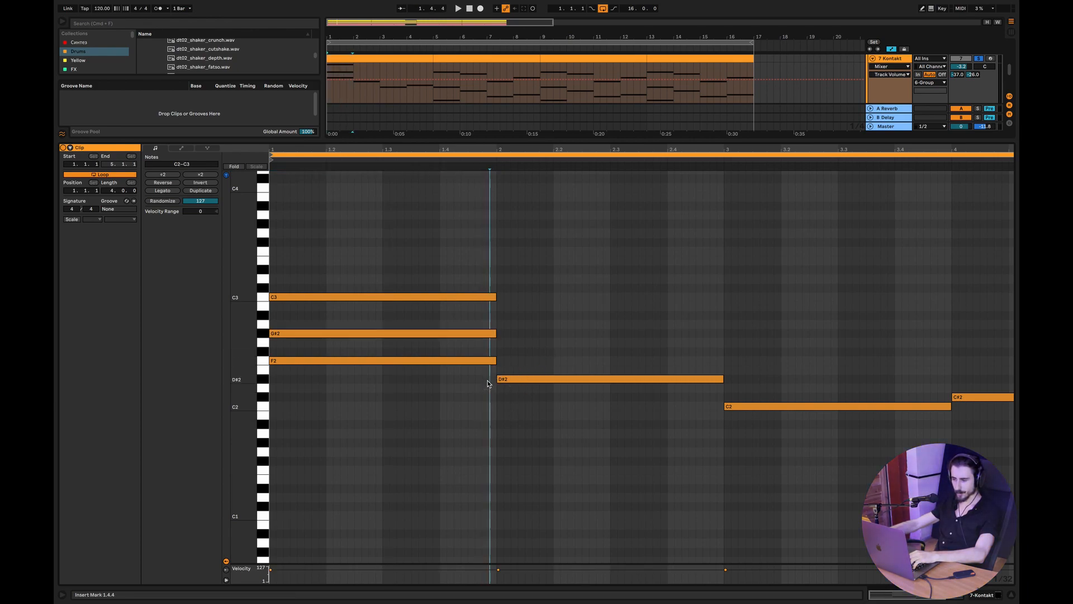
{"action": "left_click", "coordinate": [507, 377]}
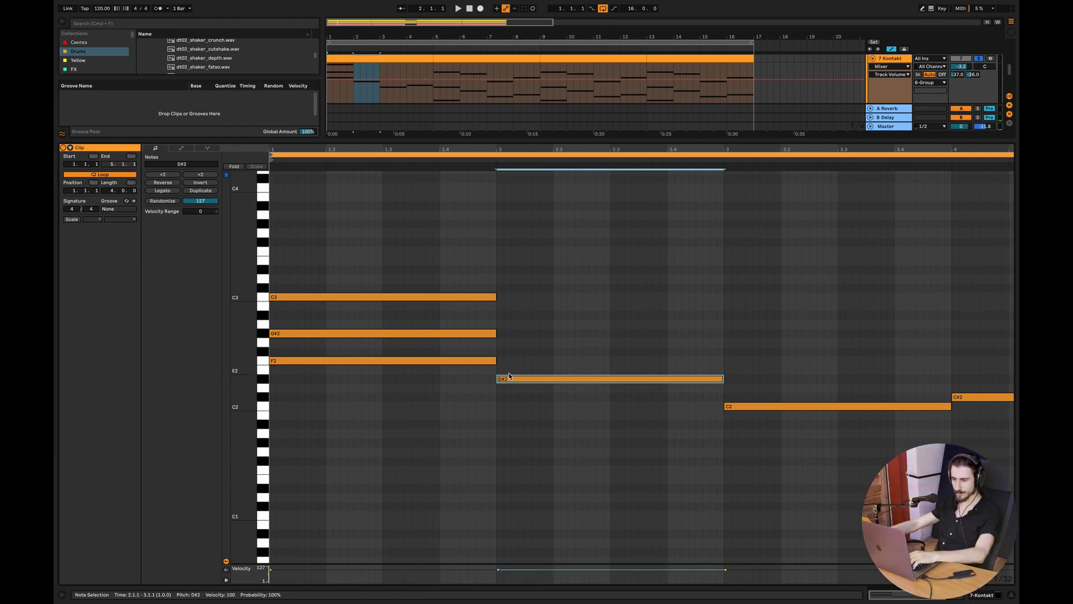
{"action": "left_click", "coordinate": [483, 373]}
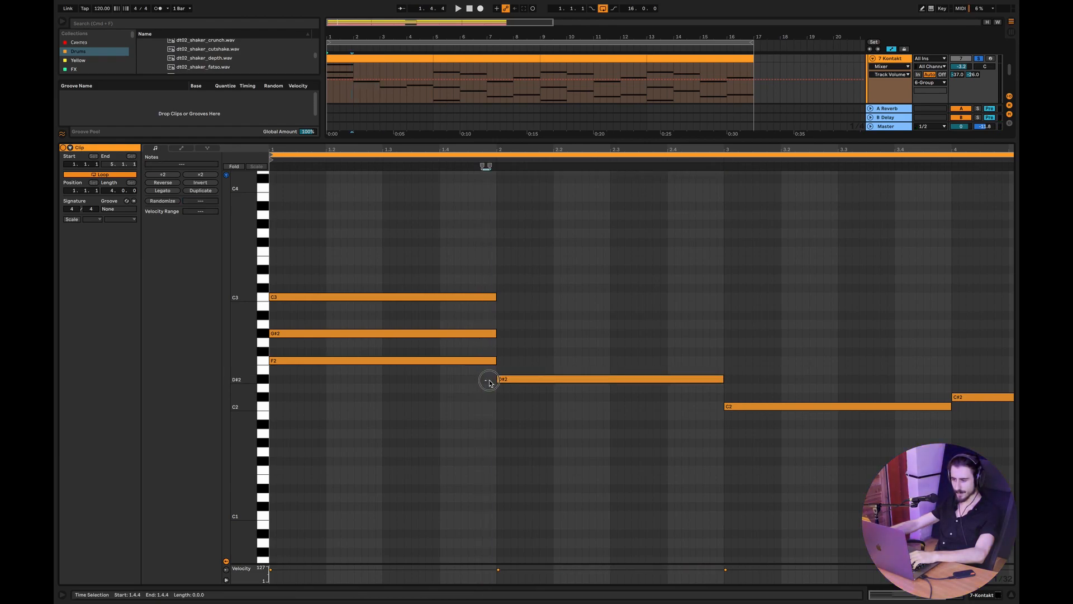
{"action": "left_click", "coordinate": [531, 379]}
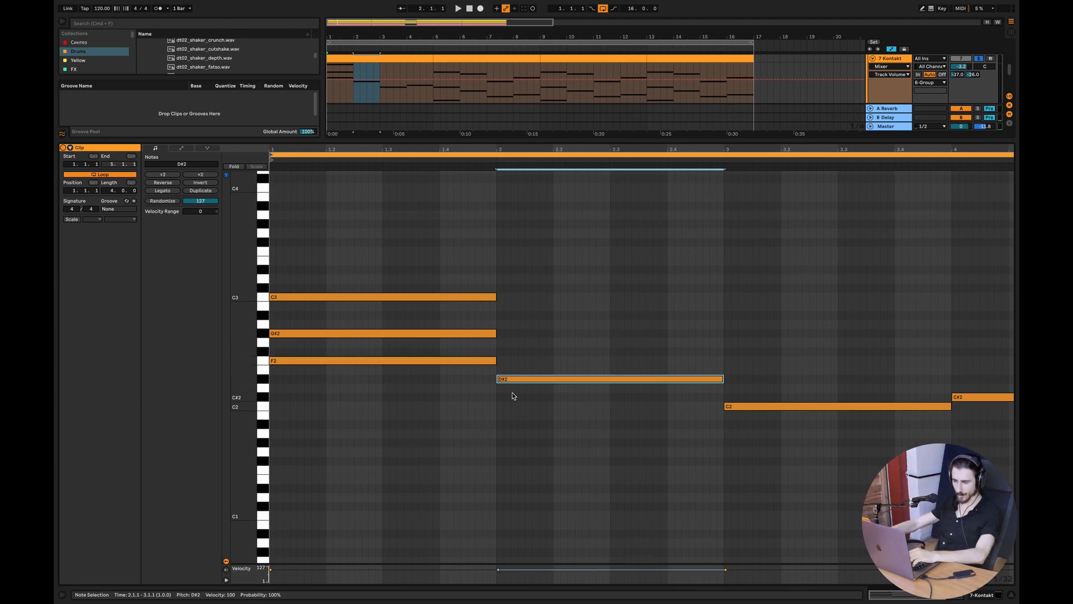
Step: Add a one-bar D#3 note on top of the first chord and play the four-note chord
{"action": "left_click", "coordinate": [276, 269]}
{"action": "double_click", "coordinate": [275, 270]}
{"action": "left_click_drag", "start_coordinate": [276, 269], "coordinate": [498, 269]}
{"action": "key", "text": "space"}
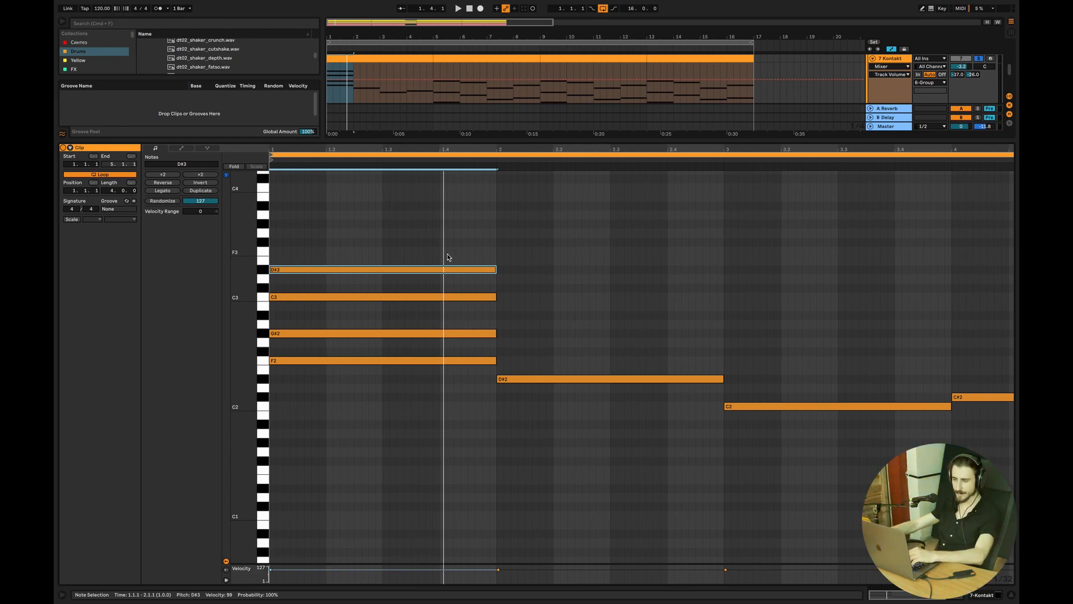
Step: Delete the D#3 note from the first chord and play the remaining three-note chord
{"action": "double_click", "coordinate": [415, 268]}
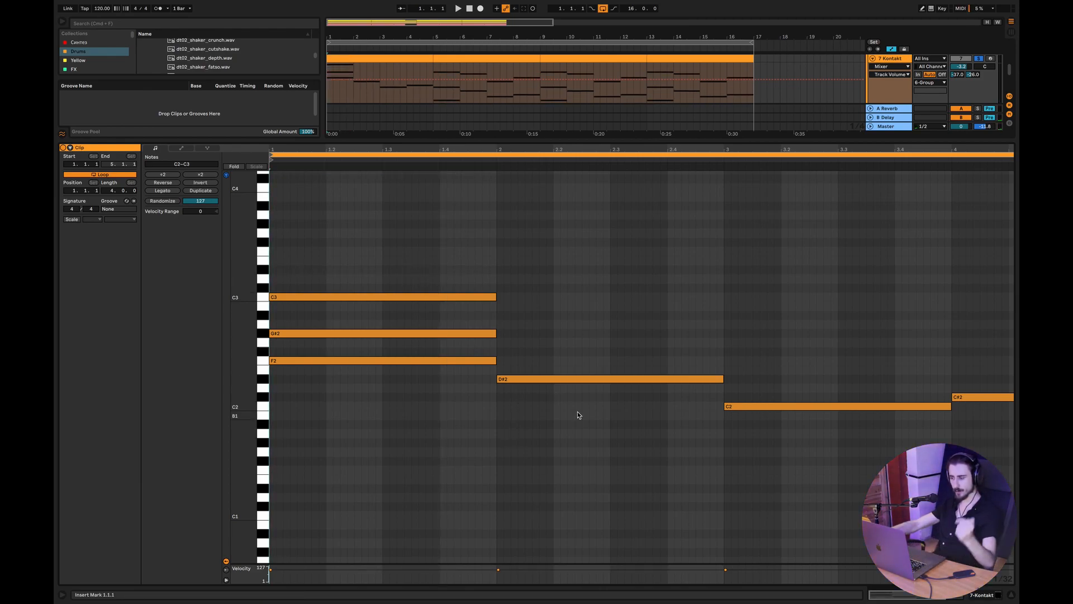
{"action": "key", "text": "space"}
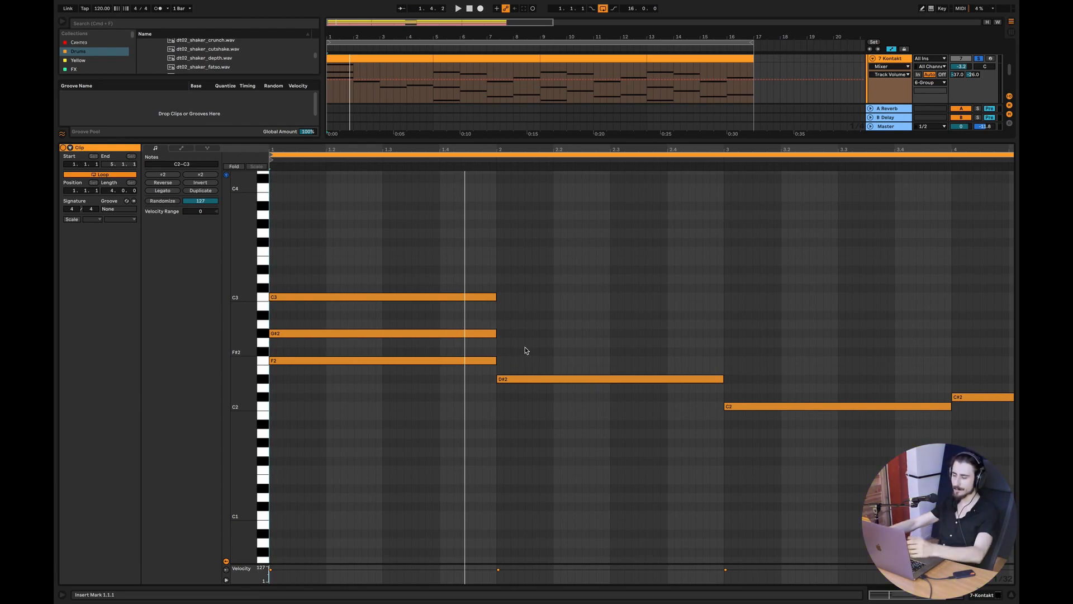
Step: Add one-bar G2 and A#2 notes above the D#2 root in bar two
{"action": "left_click", "coordinate": [503, 353]}
{"action": "left_click_drag", "start_coordinate": [507, 355], "coordinate": [648, 353]}
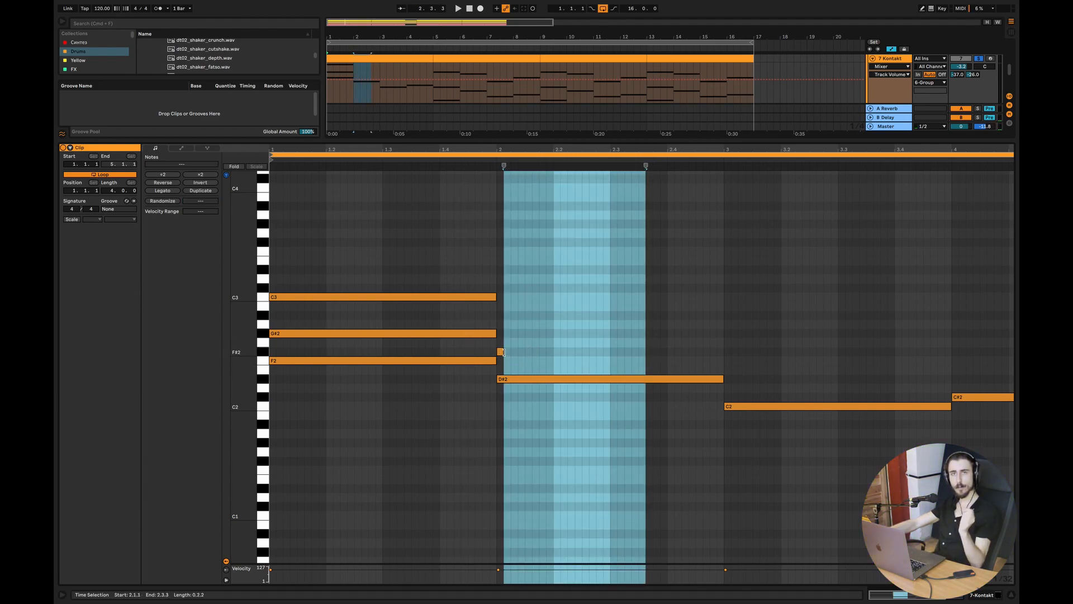
{"action": "left_click_drag", "start_coordinate": [502, 352], "coordinate": [725, 352]}
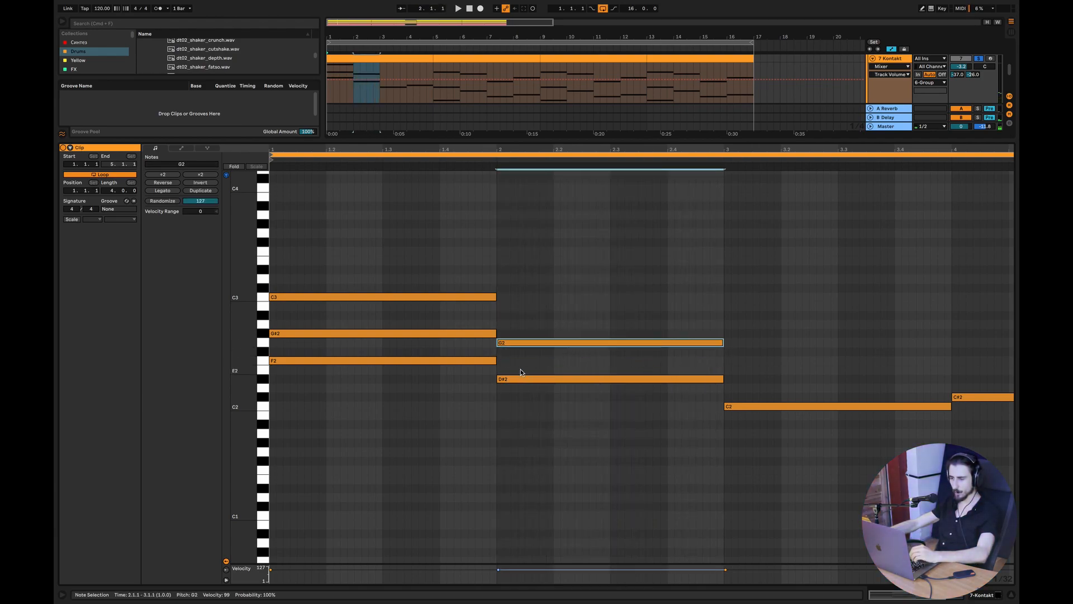
{"action": "left_click_drag", "start_coordinate": [505, 352], "coordinate": [528, 317]}
{"action": "left_click", "coordinate": [530, 344]}
{"action": "left_click", "coordinate": [509, 330]}
Step: Play the first two chords in sequence
{"action": "left_click_drag", "start_coordinate": [407, 243], "coordinate": [407, 407]}
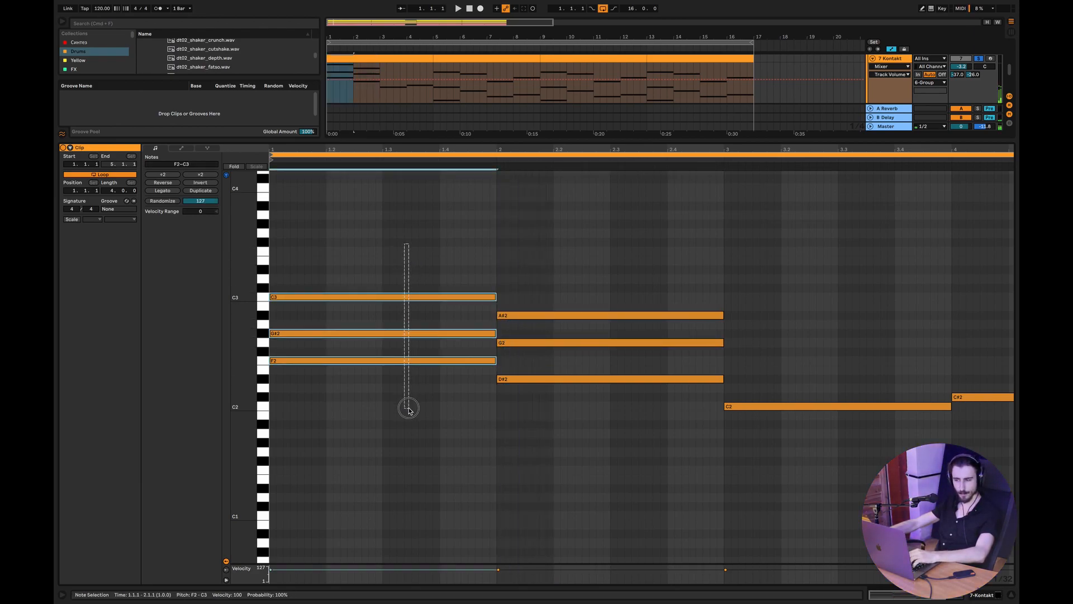
{"action": "left_click_drag", "start_coordinate": [578, 246], "coordinate": [585, 425]}
{"action": "key", "text": "space"}
{"action": "left_click", "coordinate": [584, 442]}
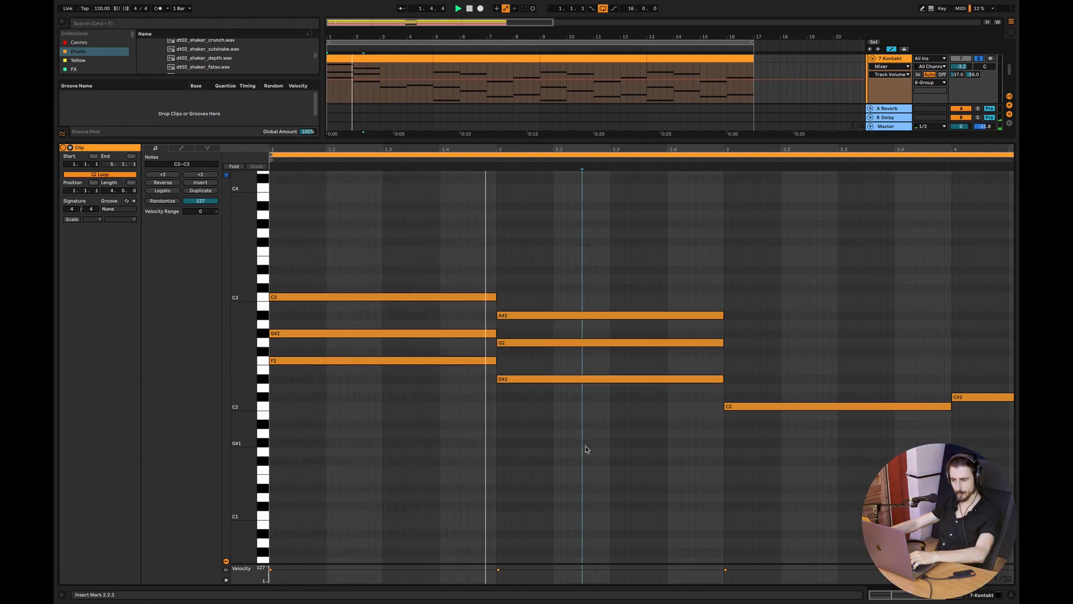
{"action": "key", "text": "space"}
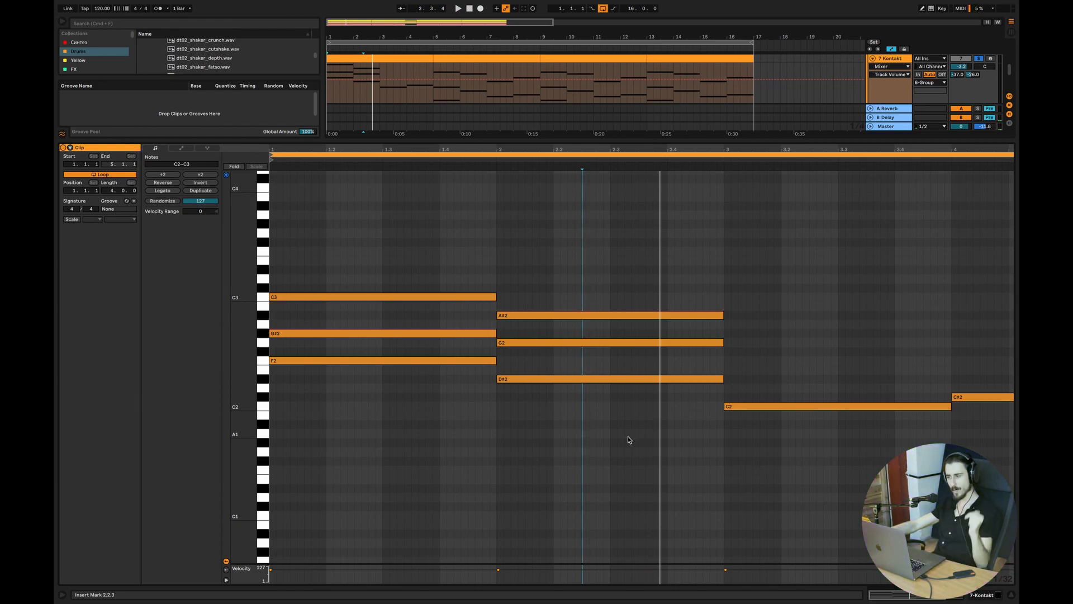
Step: Play through to the C2 root in bar three, and add one-bar D#2 and G2 notes above it
{"action": "left_click", "coordinate": [727, 394]}
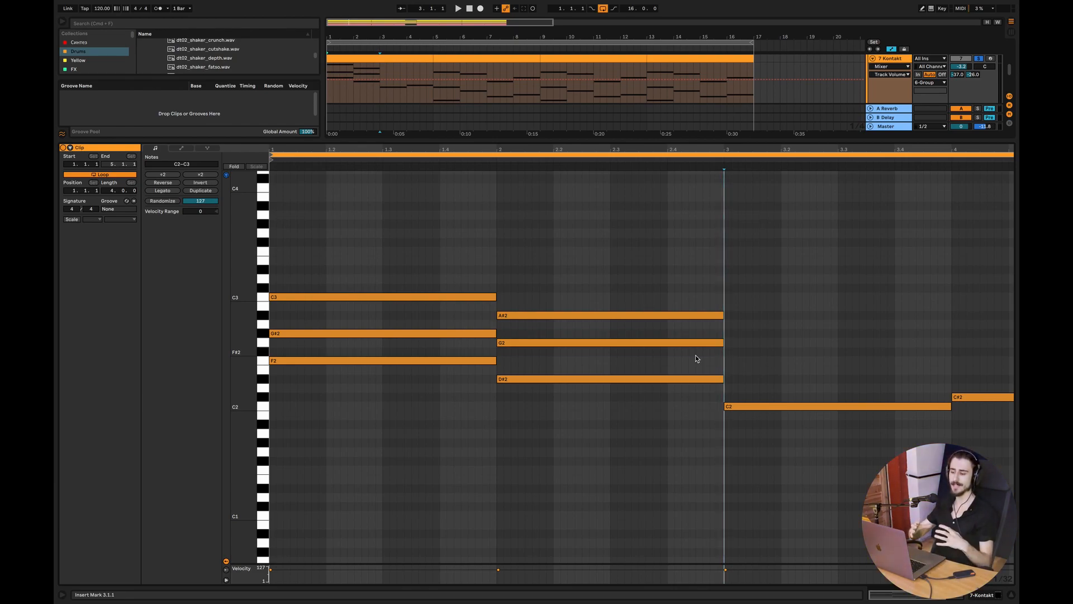
{"action": "key", "text": "space"}
{"action": "left_click", "coordinate": [774, 327]}
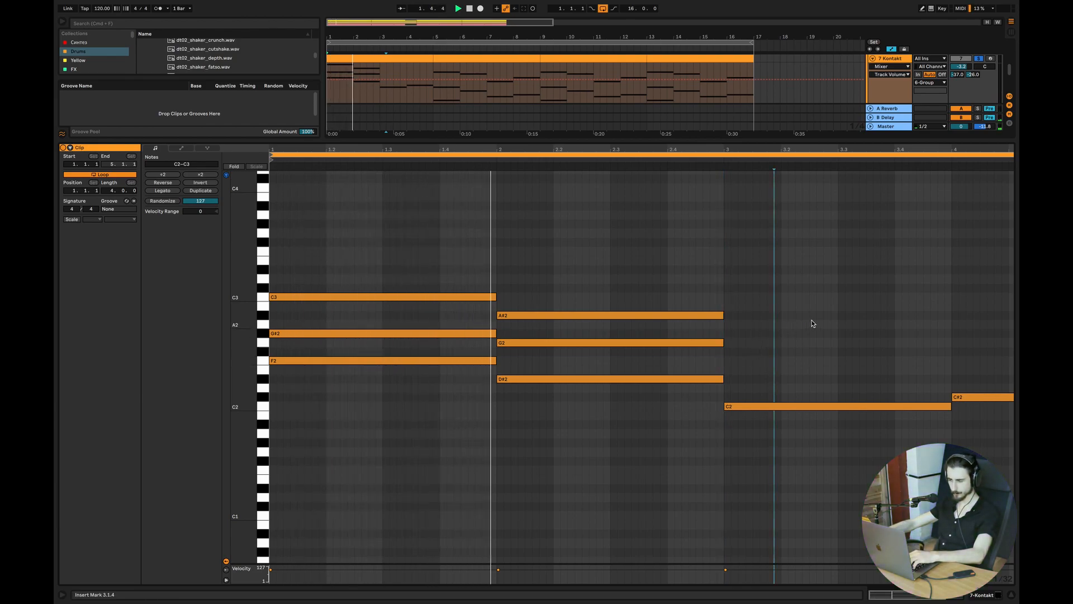
{"action": "key", "text": "space"}
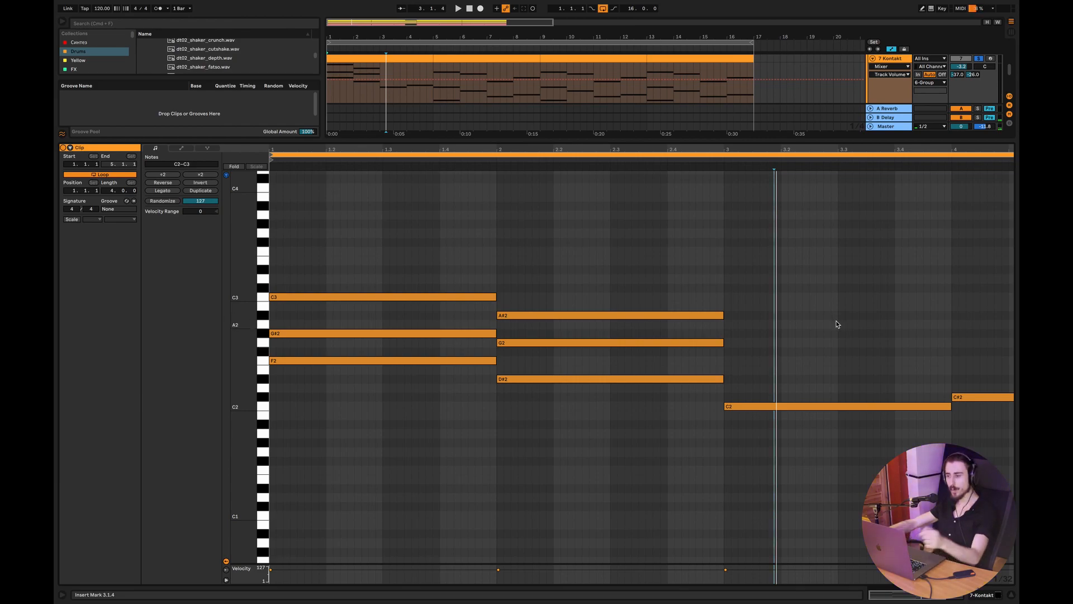
{"action": "left_click", "coordinate": [750, 389]}
{"action": "left_click_drag", "start_coordinate": [749, 406], "coordinate": [751, 351]}
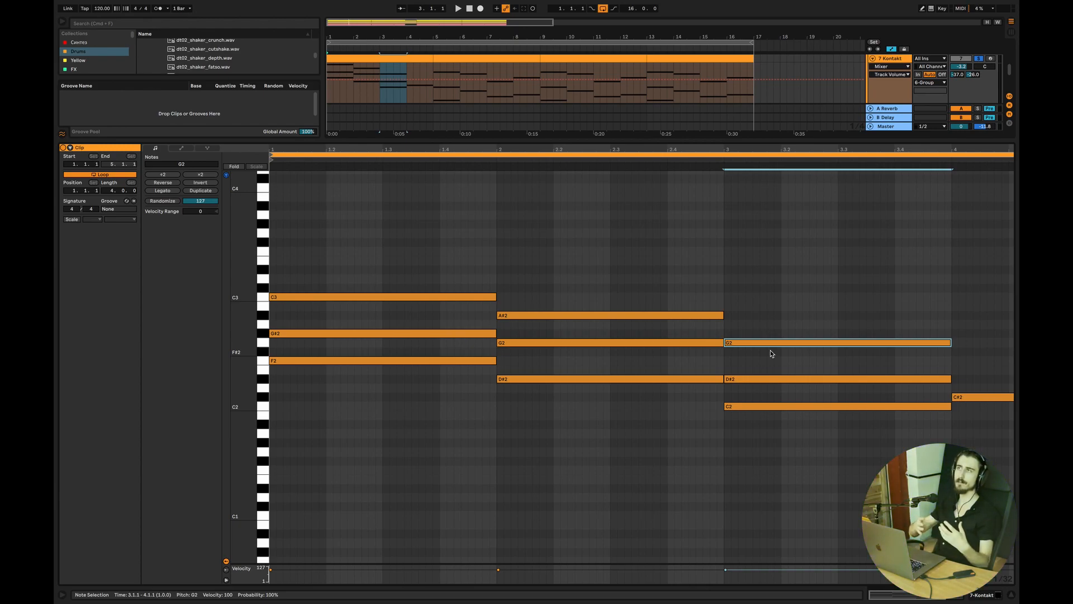
Step: Add a one-bar D#2 note beneath the first chord and play the progression
{"action": "double_click", "coordinate": [275, 379]}
{"action": "left_click_drag", "start_coordinate": [277, 381], "coordinate": [494, 379]}
{"action": "key", "text": "space"}
{"action": "left_click", "coordinate": [546, 451]}
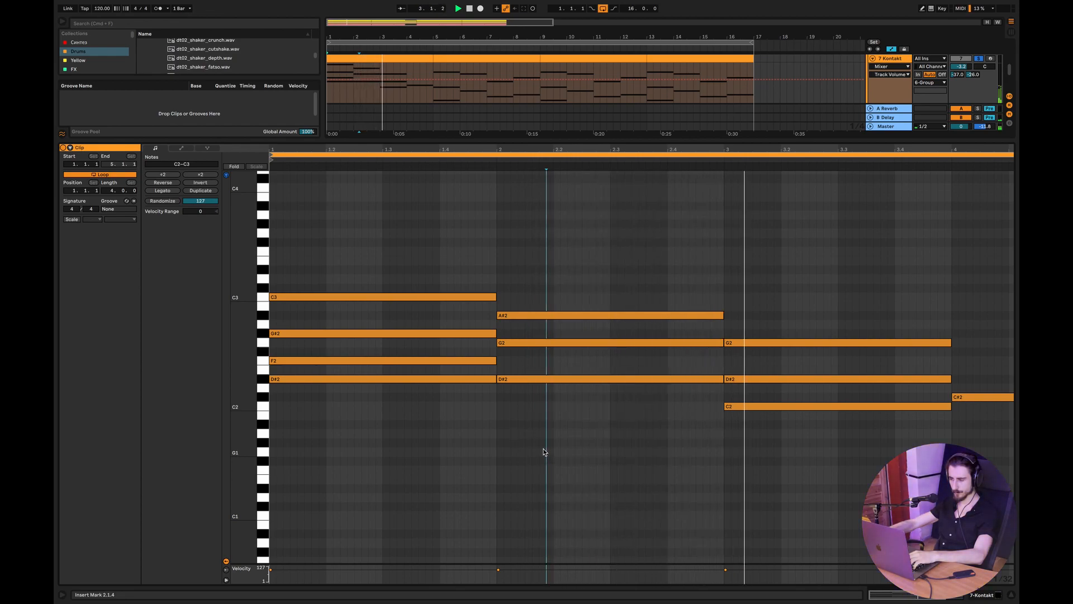
Step: Raise the first chord's D#2 note one octave to D#3 and play the first three chords
{"action": "left_click", "coordinate": [445, 378]}
{"action": "key", "text": "space"}
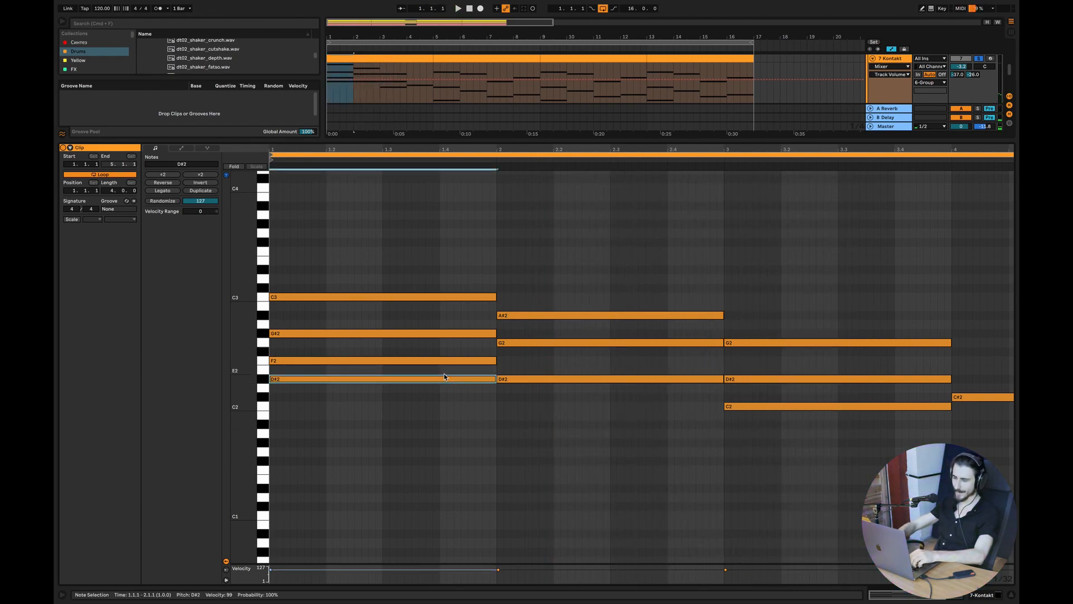
{"action": "key", "text": "shift+Up"}
{"action": "key", "text": "space"}
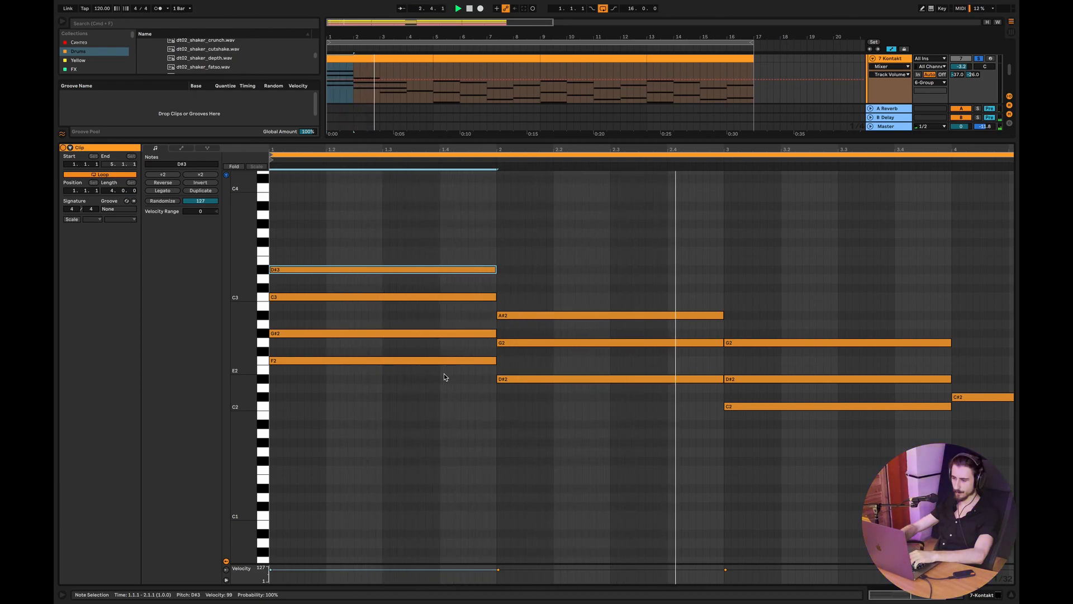
{"action": "key", "text": "space"}
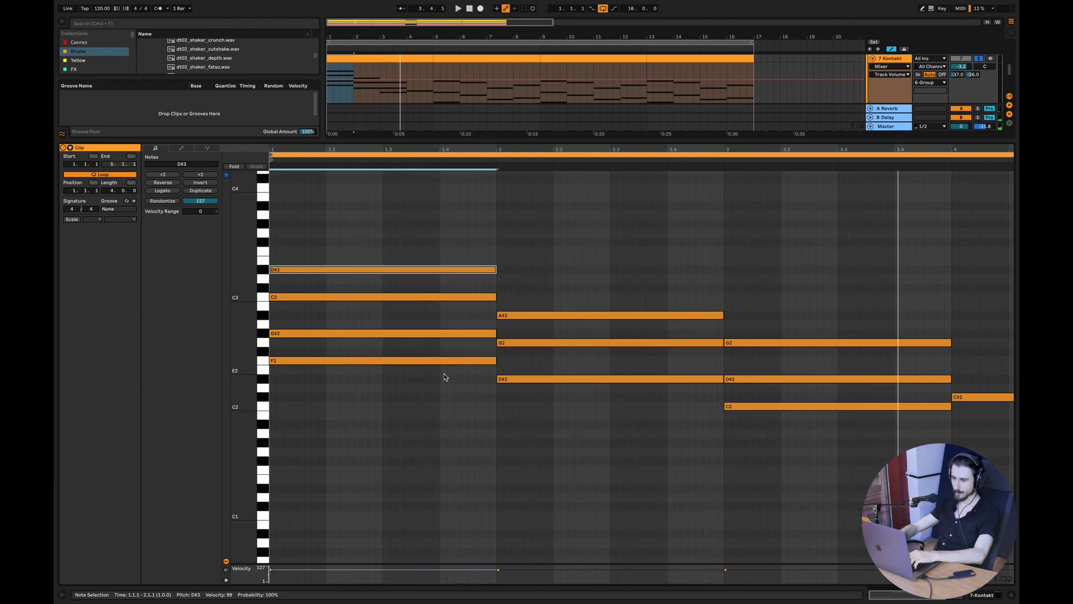
Step: Delete the D#3 note from the first chord
{"action": "left_click", "coordinate": [490, 270]}
{"action": "key", "text": "Delete"}
Step: Add one-bar F2 and G#2 notes above the C#2 root in bar four
{"action": "scroll", "coordinate": [860, 398], "scroll_direction": "right", "scroll_amount": 5}
{"action": "scroll", "coordinate": [860, 397], "scroll_direction": "up", "scroll_amount": 2}
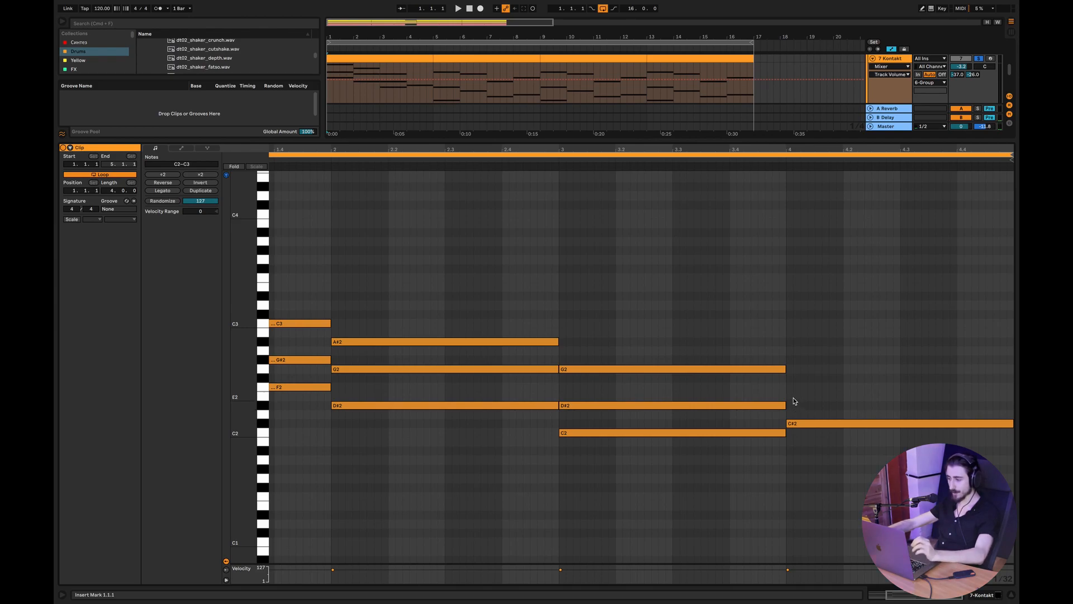
{"action": "double_click", "coordinate": [790, 397]}
{"action": "left_click_drag", "start_coordinate": [790, 396], "coordinate": [1014, 375]}
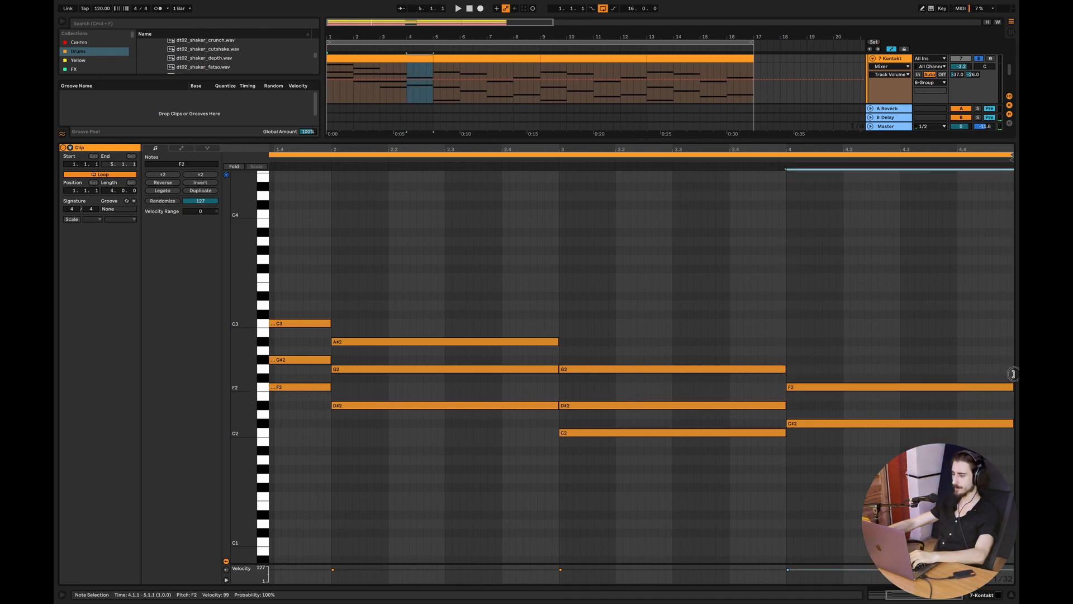
{"action": "left_click_drag", "start_coordinate": [801, 392], "coordinate": [801, 364]}
Step: Show the whole four-bar clip and play the four-chord progression
{"action": "left_click", "coordinate": [830, 332]}
{"action": "key", "text": "space"}
{"action": "double_click", "coordinate": [894, 595]}
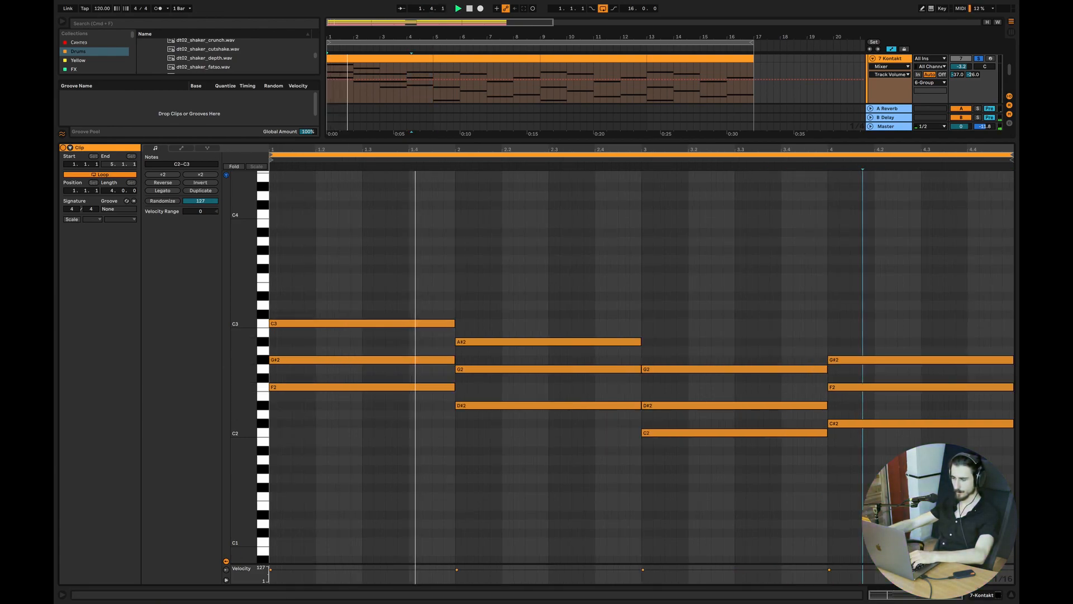
{"action": "left_click", "coordinate": [733, 501]}
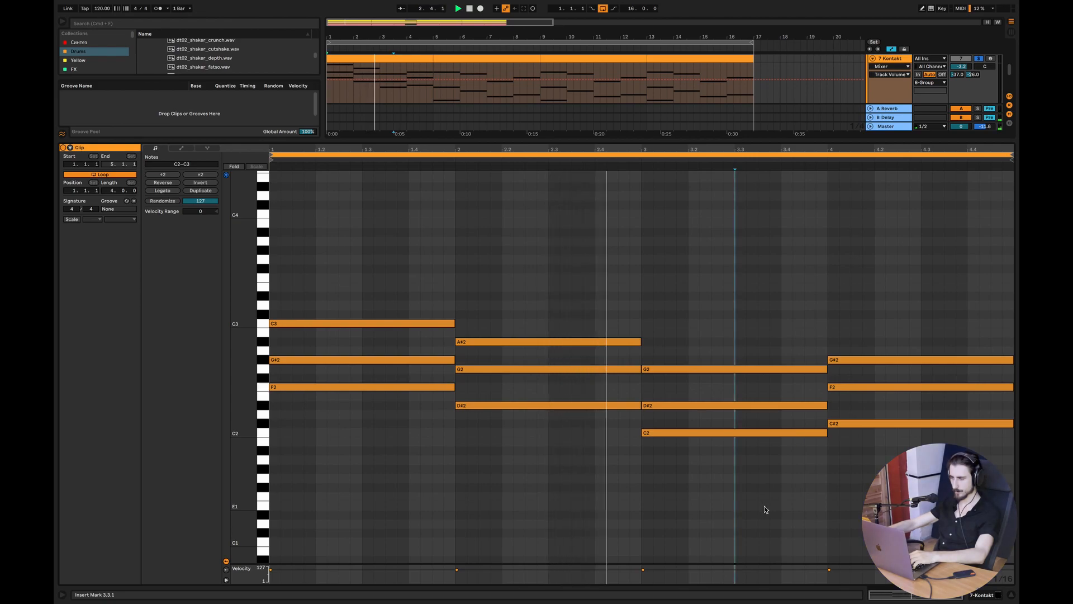
{"action": "left_click", "coordinate": [792, 501]}
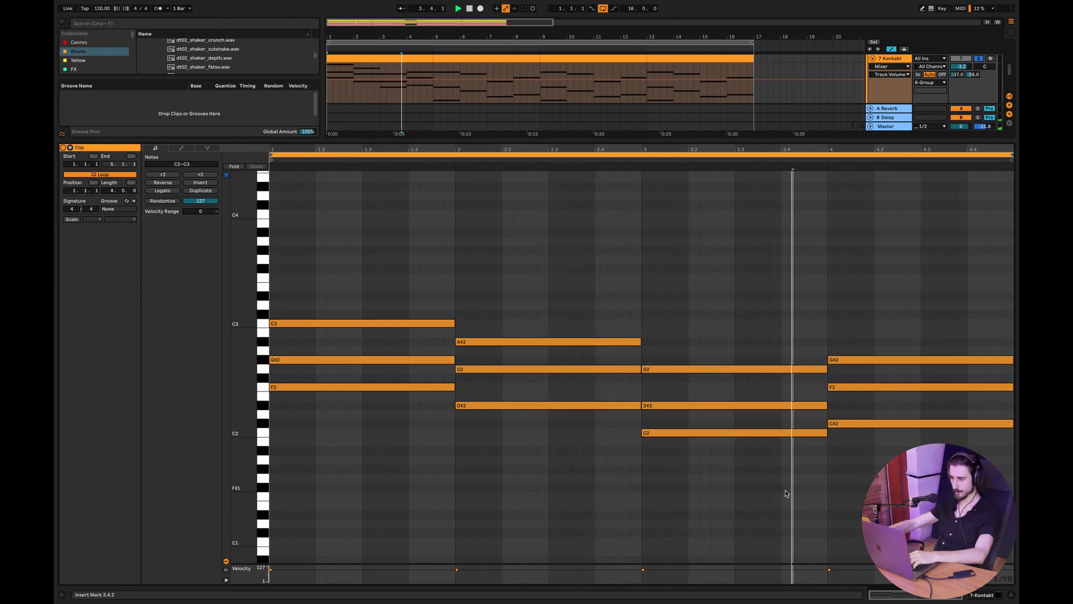
{"action": "key", "text": "space"}
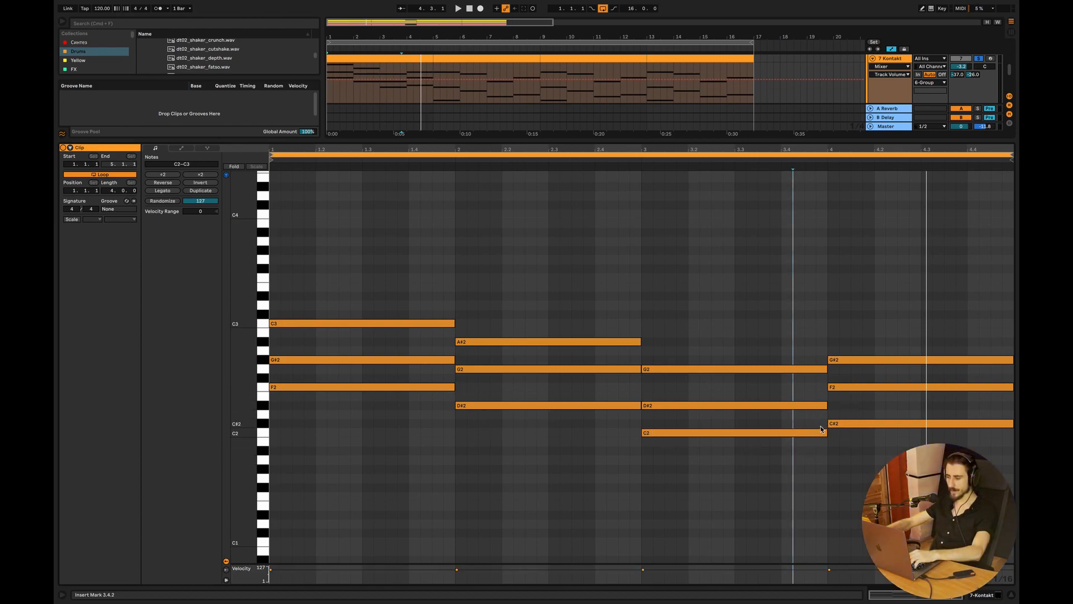
Step: Duplicate the first chord's C3 note up to D#3 and play the four-note chord
{"action": "left_click_drag", "start_coordinate": [795, 423], "coordinate": [829, 427]}
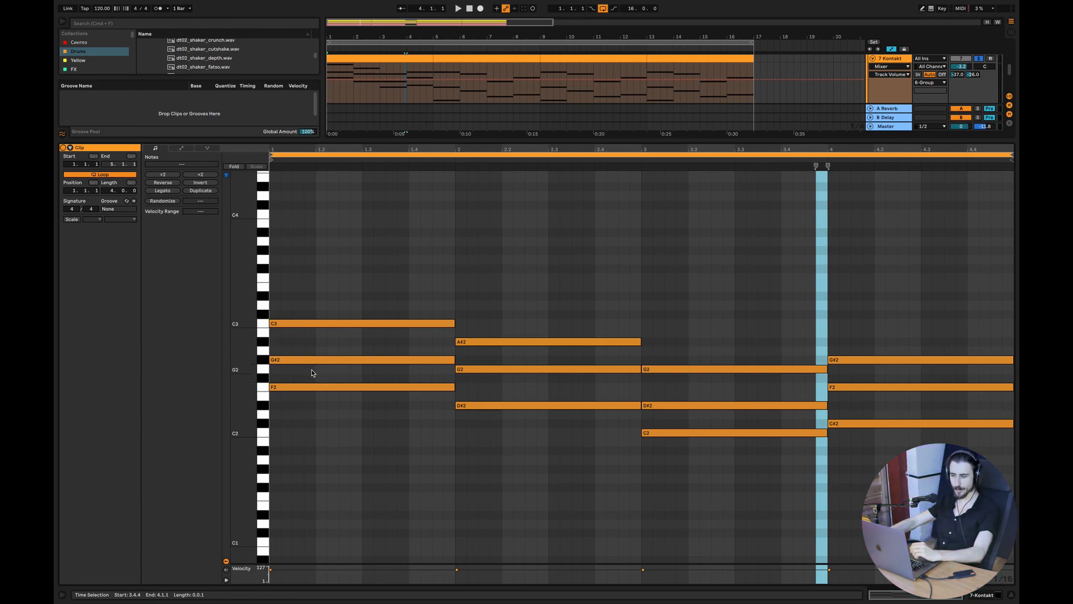
{"action": "left_click", "coordinate": [334, 380]}
{"action": "left_click", "coordinate": [321, 324]}
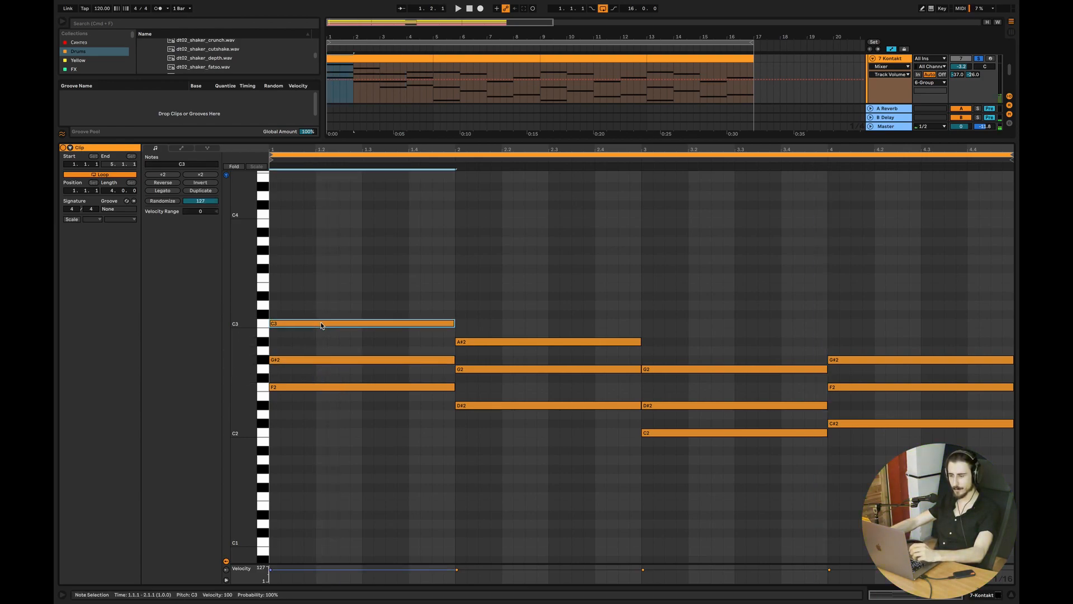
{"action": "left_click_drag", "start_coordinate": [324, 325], "coordinate": [323, 296]}
{"action": "key", "text": "space"}
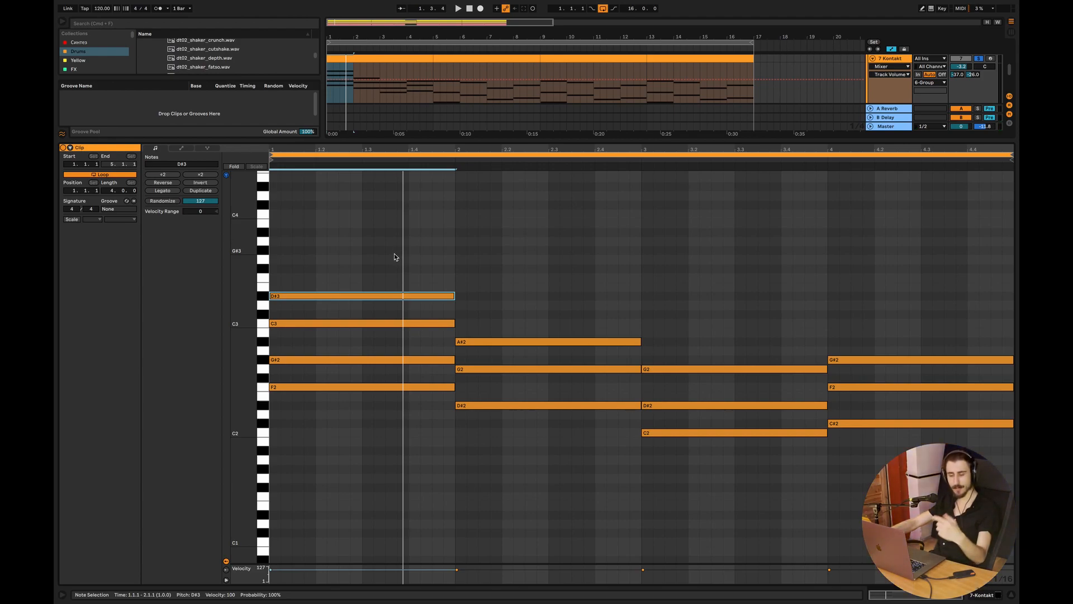
Step: Duplicate the first chord's D#3 note up to G3 and play the five-note chord
{"action": "left_click_drag", "start_coordinate": [346, 296], "coordinate": [345, 261], "text": "alt"}
{"action": "key", "text": "space"}
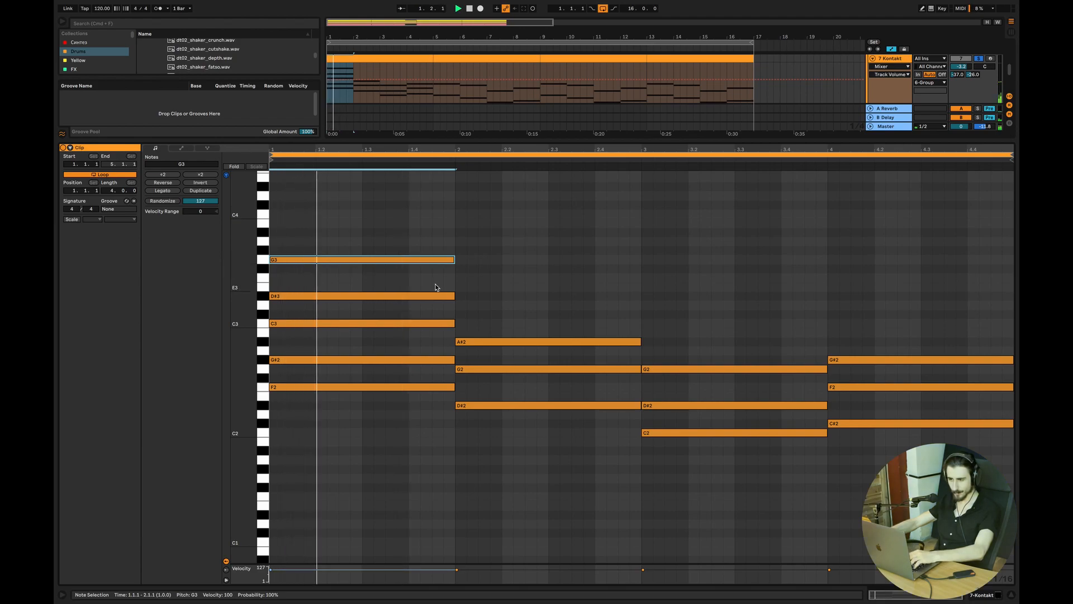
{"action": "key", "text": "space"}
{"action": "key", "text": "space"}
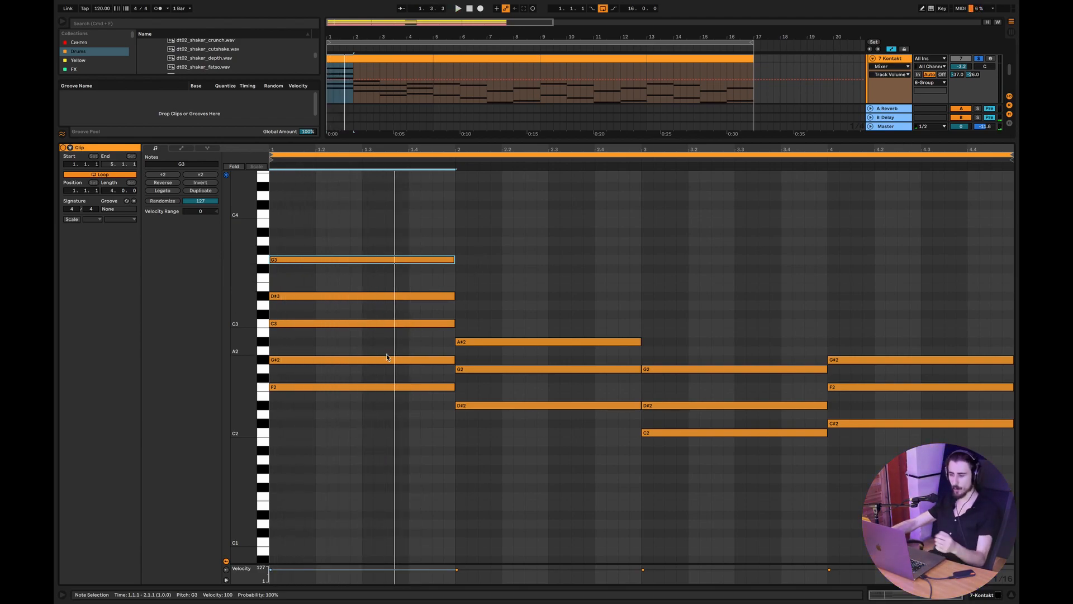
{"action": "left_click_drag", "start_coordinate": [293, 365], "coordinate": [327, 380]}
{"action": "left_click_drag", "start_coordinate": [293, 333], "coordinate": [306, 345]}
{"action": "left_click_drag", "start_coordinate": [295, 308], "coordinate": [304, 317]}
{"action": "left_click_drag", "start_coordinate": [285, 277], "coordinate": [296, 283]}
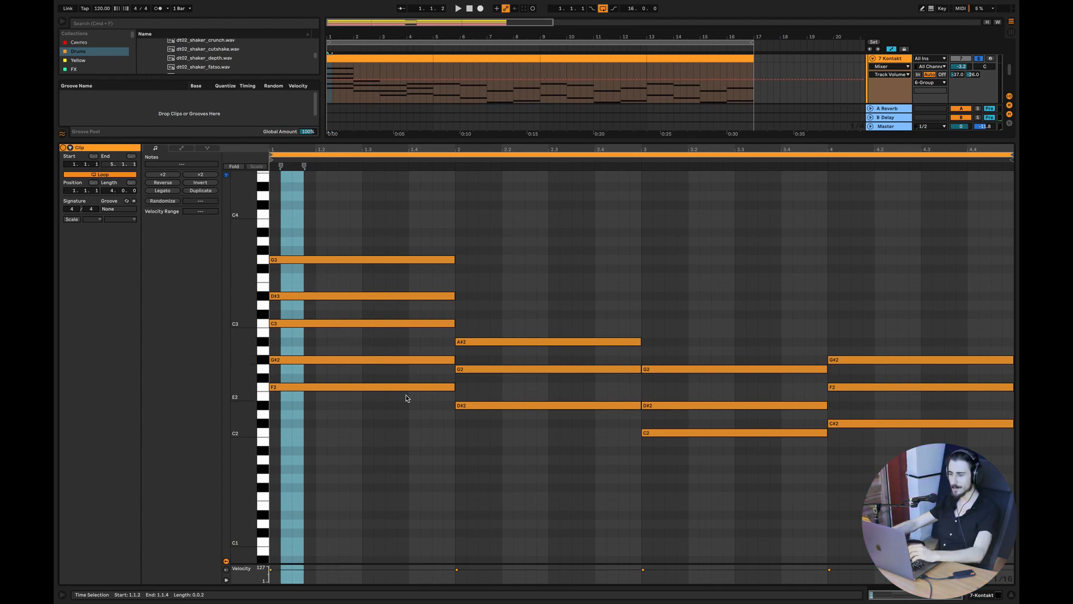
{"action": "left_click", "coordinate": [471, 464]}
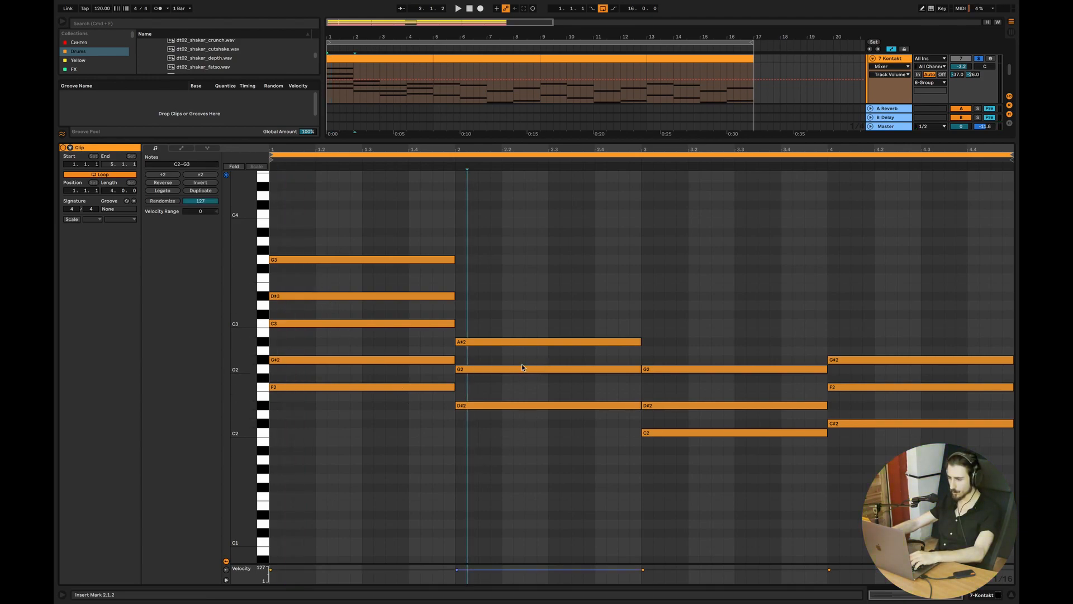
Step: Add one-bar D3 and F3 notes on top of the second chord and play the first two chords
{"action": "double_click", "coordinate": [462, 305]}
{"action": "left_click_drag", "start_coordinate": [464, 305], "coordinate": [642, 305]}
{"action": "left_click_drag", "start_coordinate": [501, 306], "coordinate": [494, 277]}
{"action": "left_click", "coordinate": [529, 238]}
{"action": "key", "text": "space"}
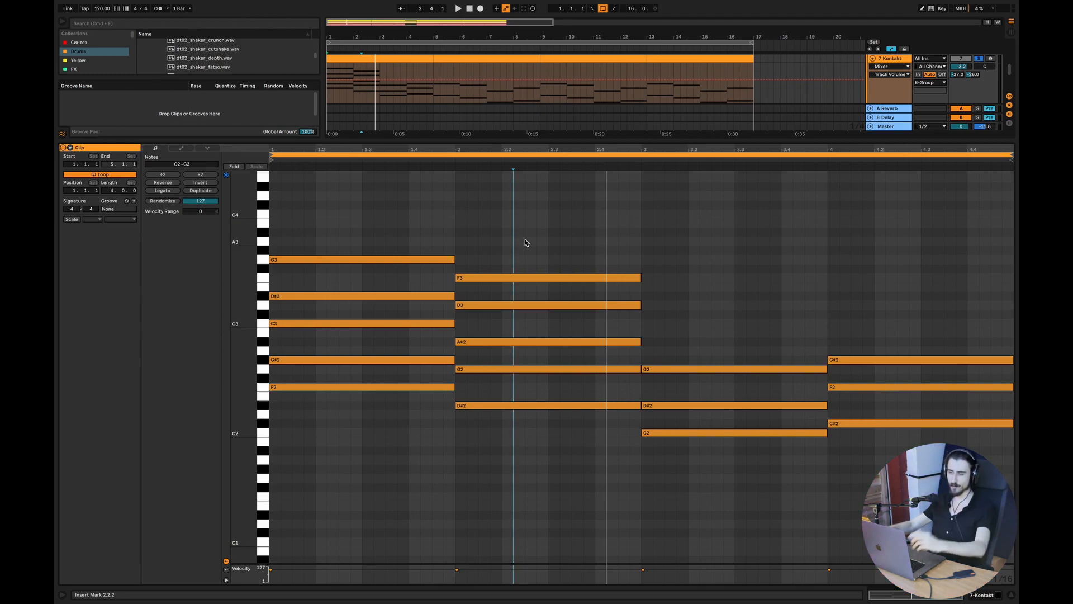
Step: Add a one-bar A#3 note on top of the first chord and play it
{"action": "double_click", "coordinate": [276, 232]}
{"action": "left_click_drag", "start_coordinate": [278, 231], "coordinate": [453, 230]}
{"action": "key", "text": "space"}
{"action": "key", "text": "space"}
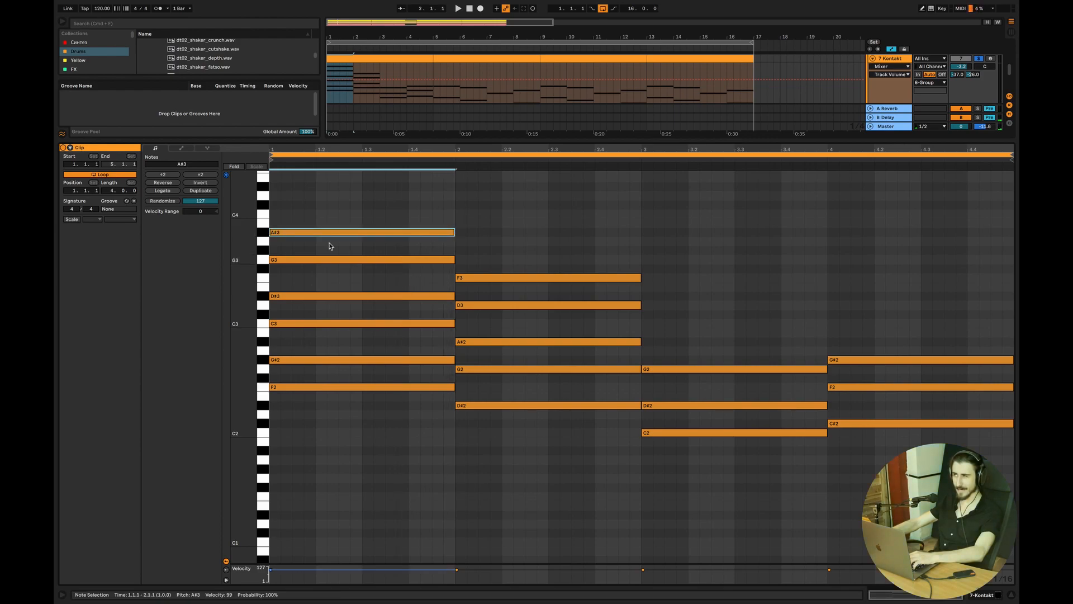
{"action": "key", "text": "space"}
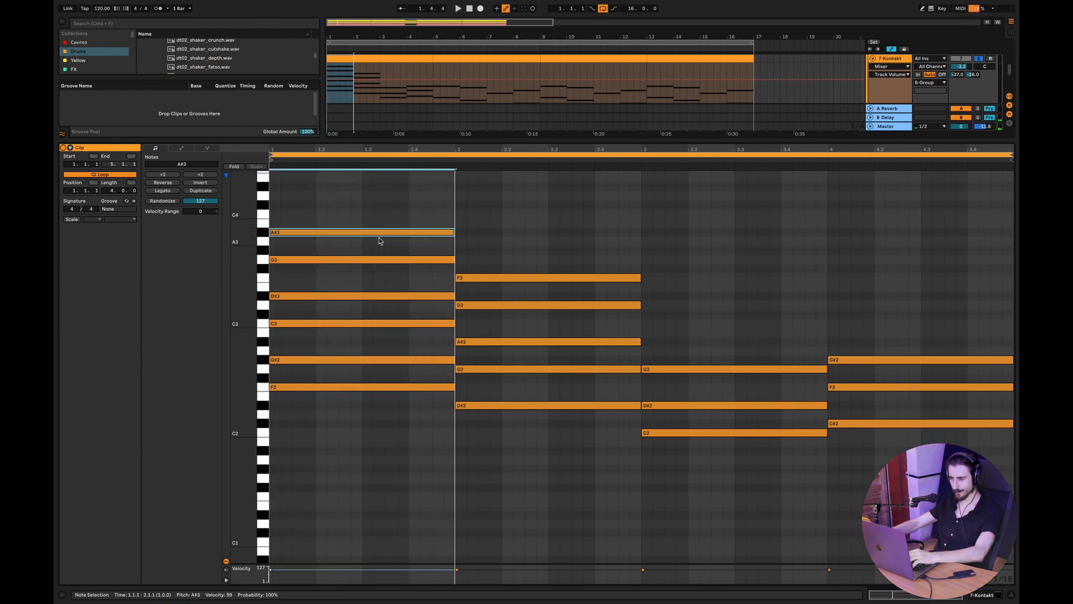
Step: Add a one-bar A3 note on top of the second chord and play both extended chords
{"action": "left_click", "coordinate": [481, 260]}
{"action": "double_click", "coordinate": [461, 241]}
{"action": "key", "text": "space"}
{"action": "left_click_drag", "start_coordinate": [464, 241], "coordinate": [652, 250]}
{"action": "key", "text": "space"}
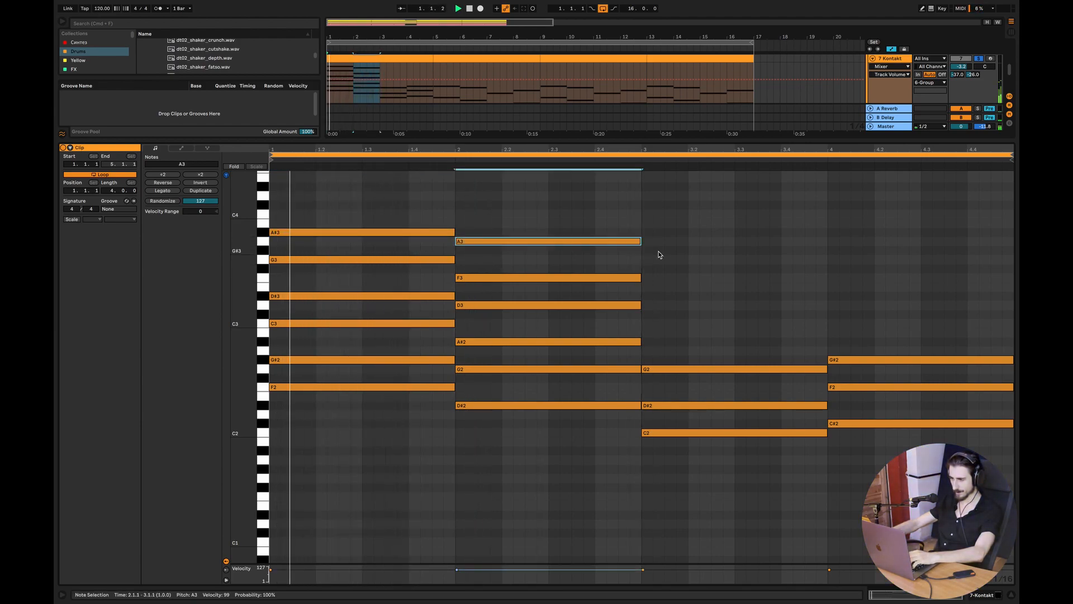
{"action": "left_click", "coordinate": [699, 251]}
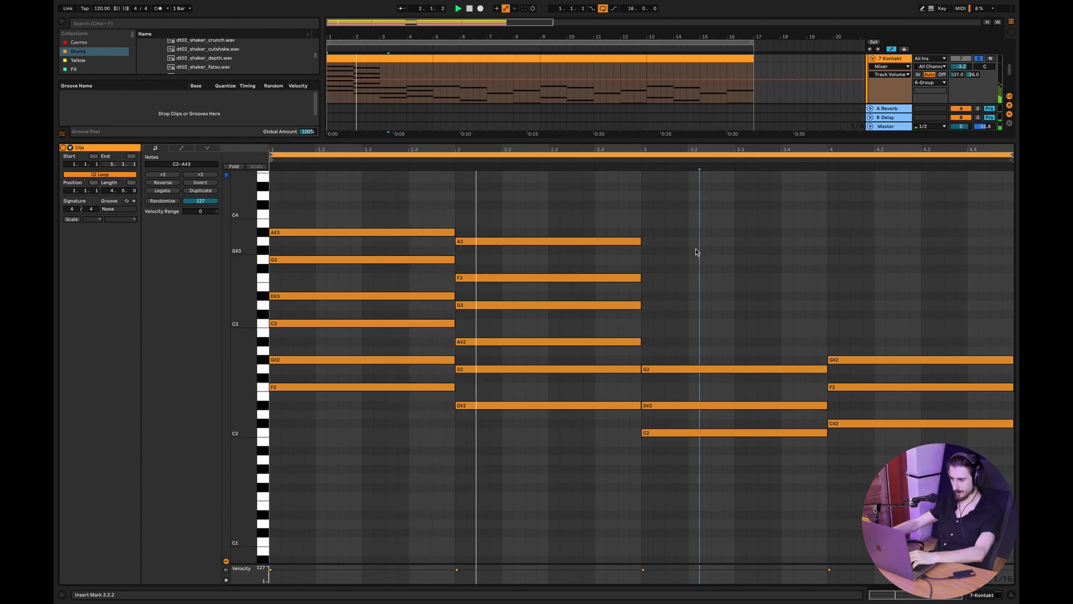
Step: Delete the A3 note from the second chord and the A#3 note from the first chord
{"action": "double_click", "coordinate": [615, 242]}
{"action": "key", "text": "space"}
{"action": "left_click", "coordinate": [431, 232]}
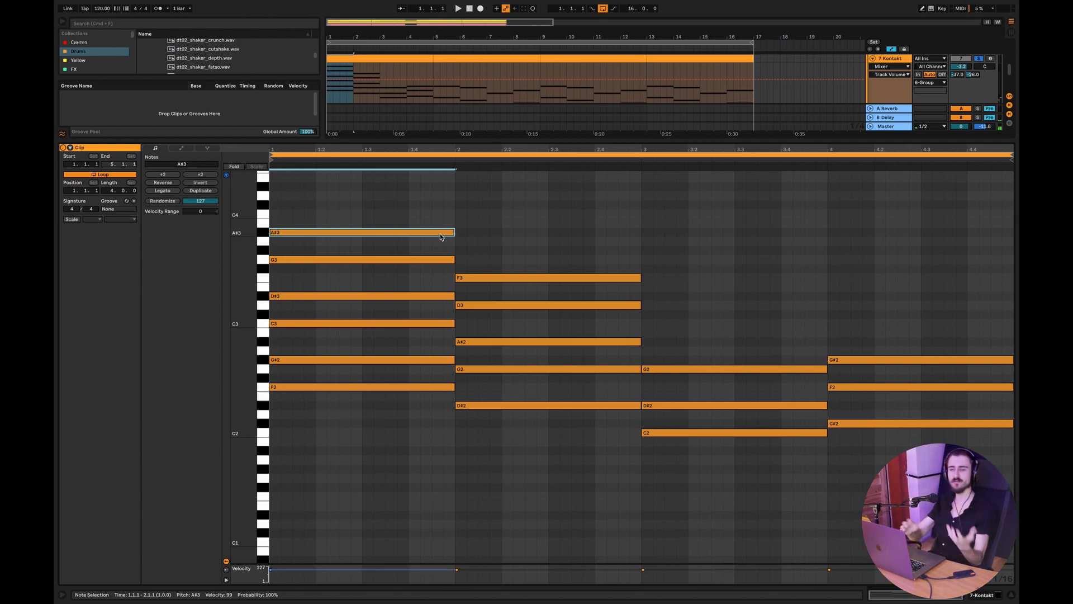
{"action": "double_click", "coordinate": [441, 233]}
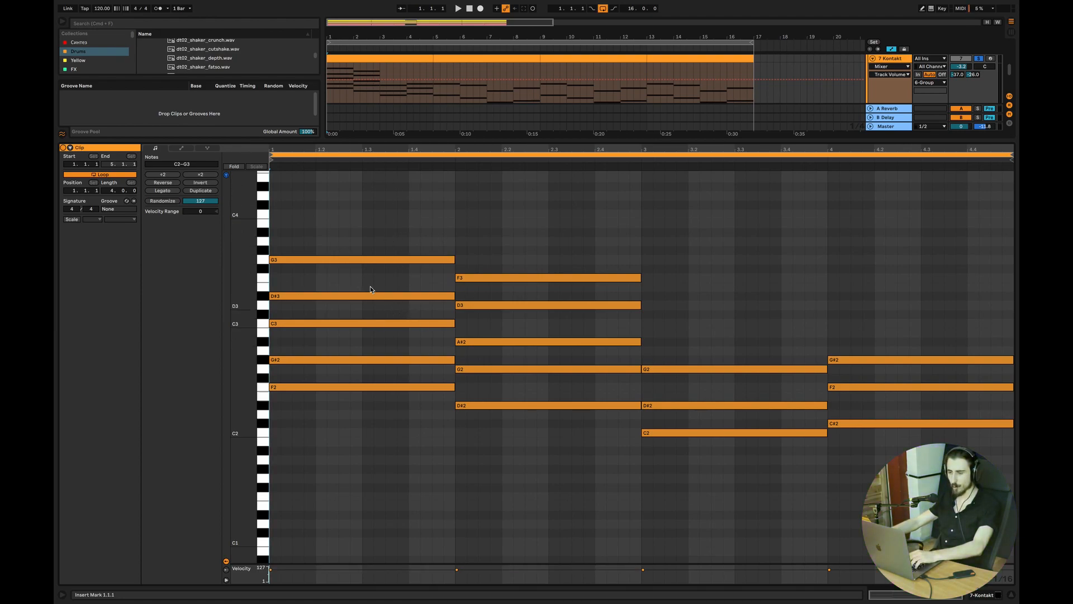
Step: Move the first chord's G3 note down one octave to G2
{"action": "left_click", "coordinate": [352, 261]}
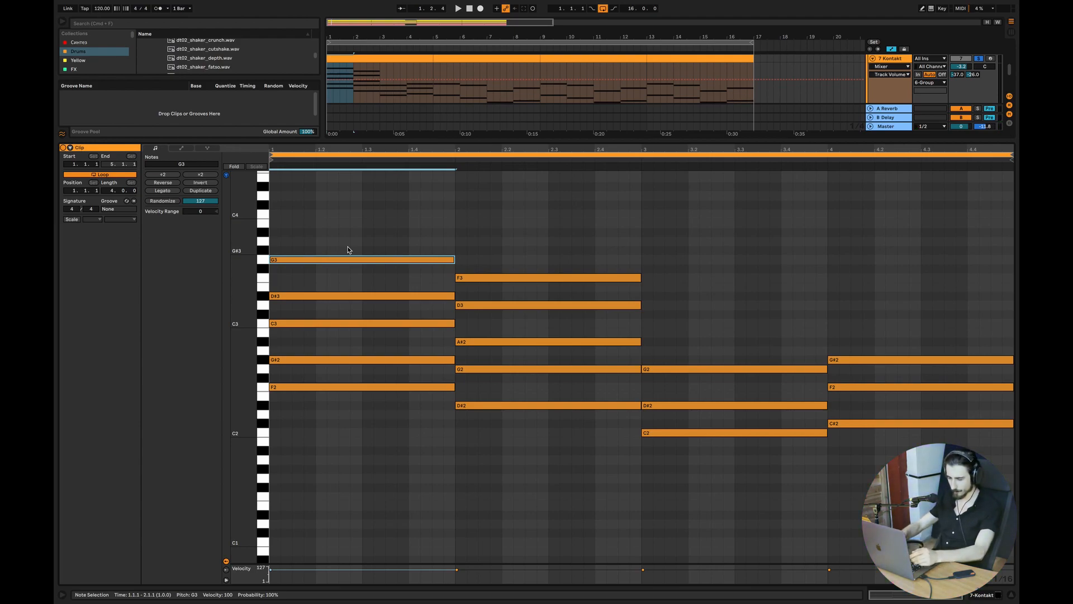
{"action": "key", "text": "shift+Down"}
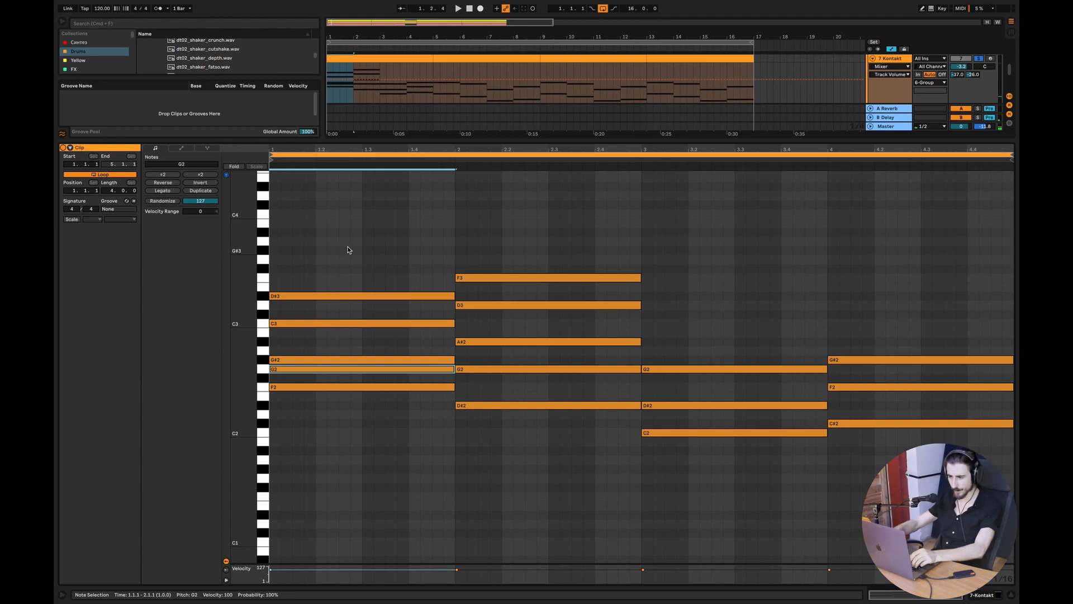
Step: Play the first chord with its G2 voicing and audition G2 and G#2 individually
{"action": "key", "text": "space"}
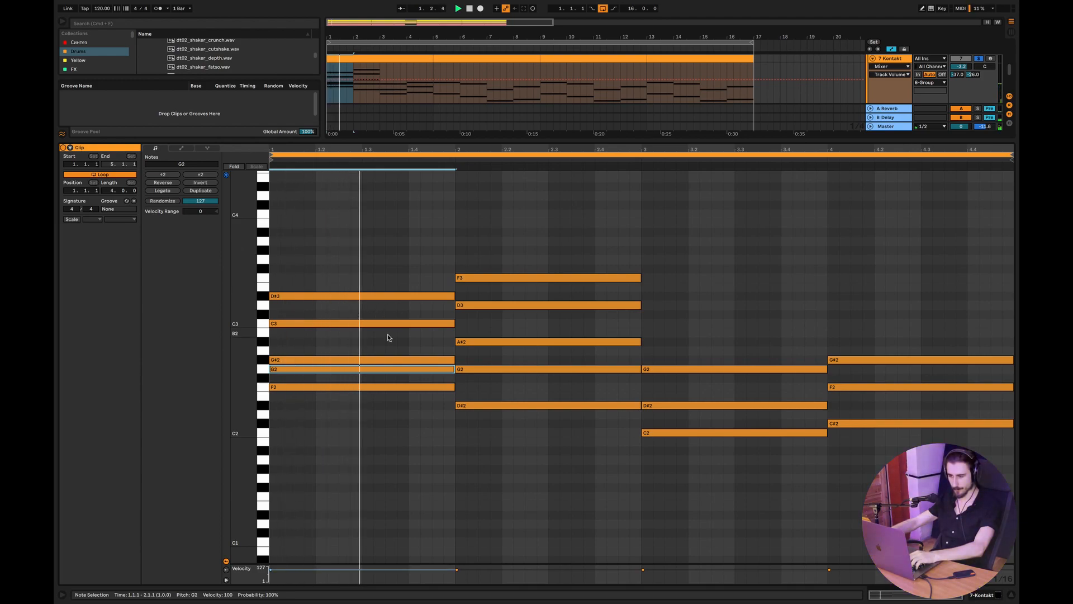
{"action": "key", "text": "space"}
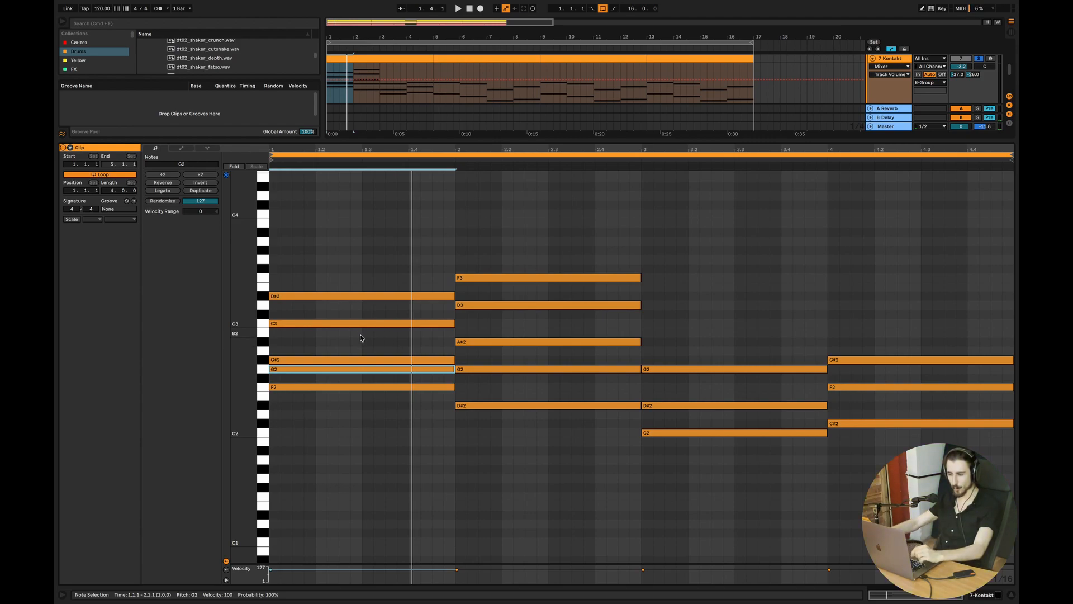
{"action": "left_click", "coordinate": [266, 370]}
{"action": "left_click", "coordinate": [265, 361]}
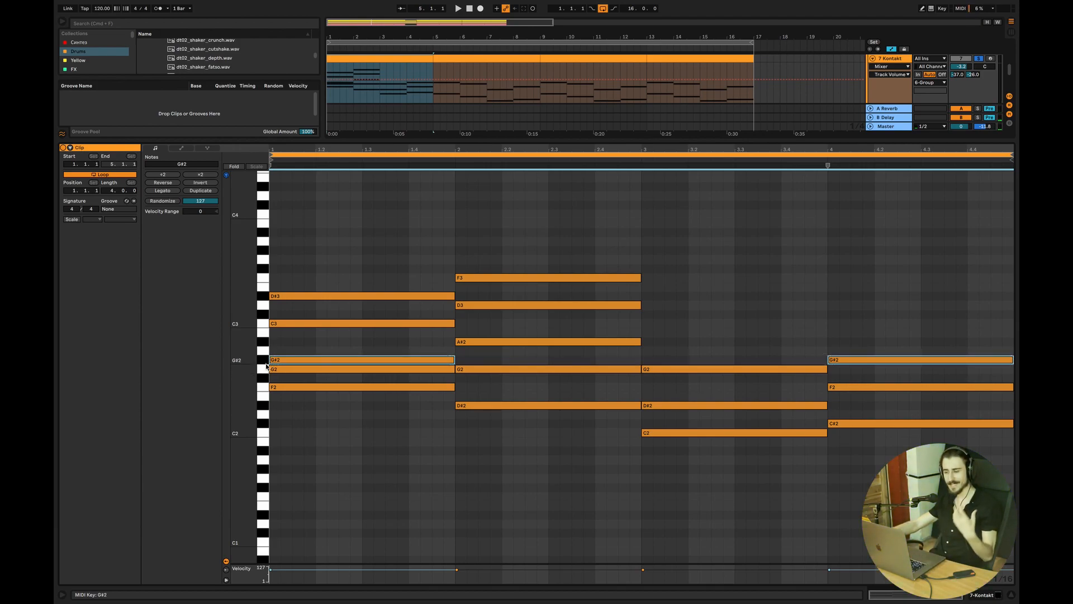
Step: Try the first chord's G2 and G#2 each one octave higher, play the G#3 voicing, and return both notes
{"action": "left_click", "coordinate": [295, 369]}
{"action": "key", "text": "shift+Up"}
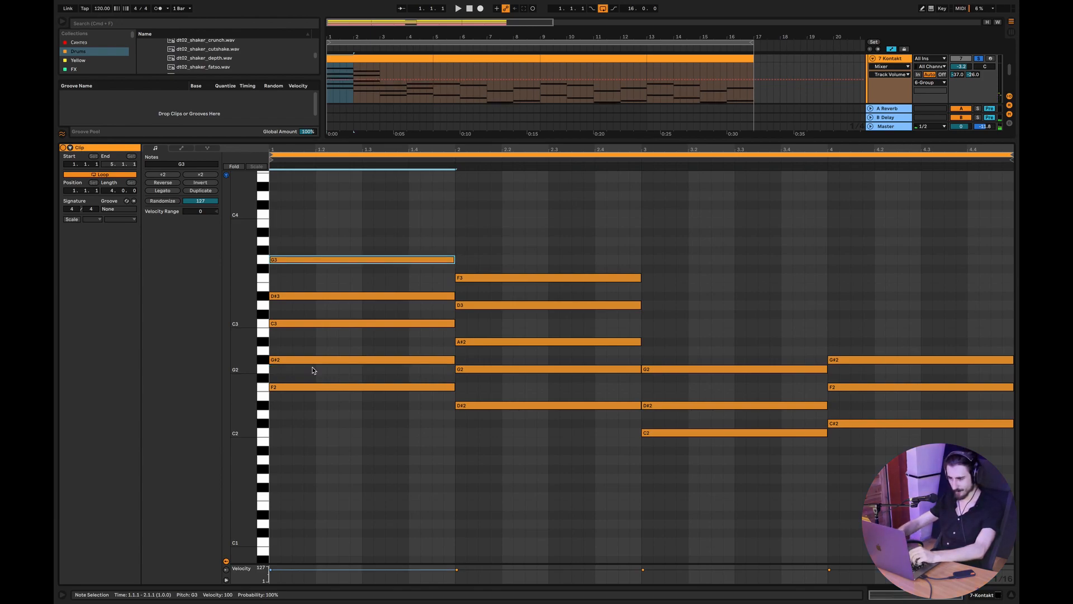
{"action": "key", "text": "shift+Down"}
{"action": "left_click", "coordinate": [344, 360]}
{"action": "key", "text": "shift+Up"}
{"action": "key", "text": "space"}
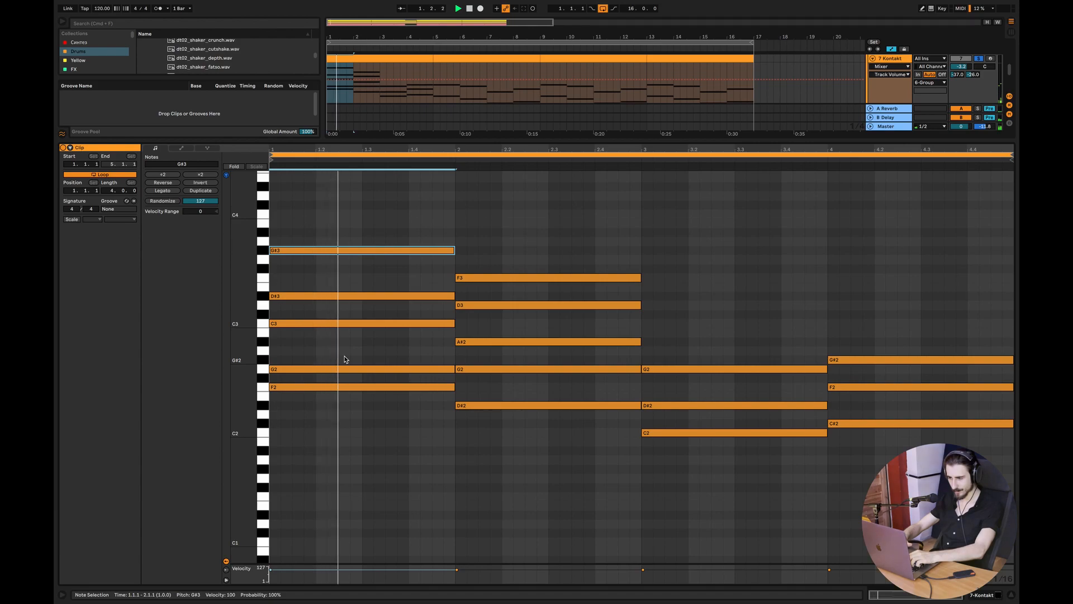
{"action": "key", "text": "shift+Down"}
{"action": "key", "text": "space"}
Step: Try the first chord's D#3 one octave lower, play it, and return the note to D#3
{"action": "left_click", "coordinate": [334, 298]}
{"action": "key", "text": "shift+Down"}
{"action": "key", "text": "space"}
{"action": "key", "text": "shift+Up"}
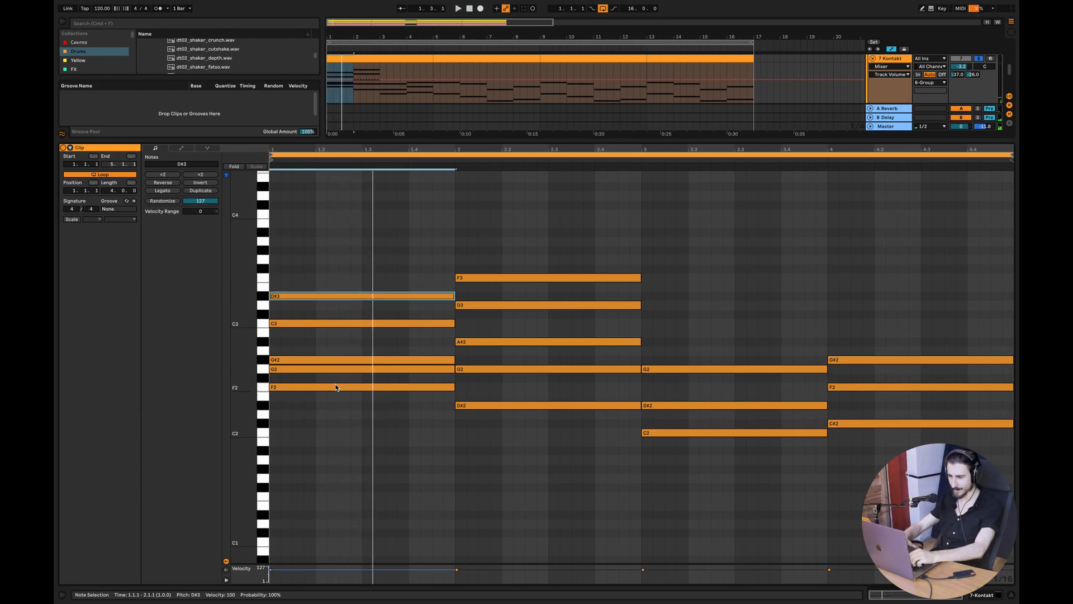
Step: Lower the first chord's F2 and the second chord's F3 to F1 and play the new voicings
{"action": "left_click", "coordinate": [331, 387]}
{"action": "key", "text": "shift+Down"}
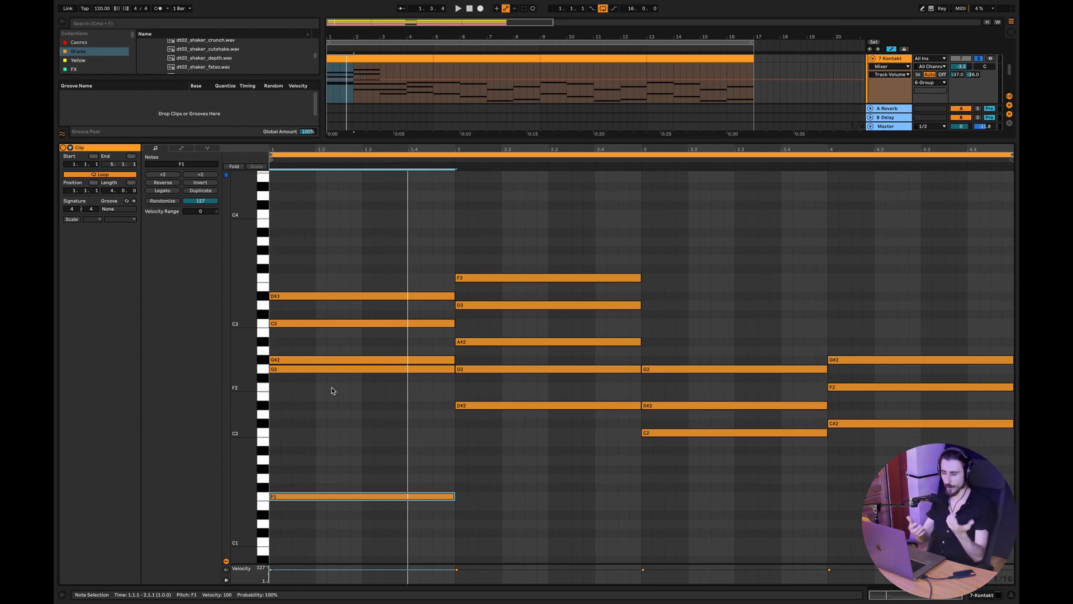
{"action": "left_click", "coordinate": [474, 280]}
{"action": "key", "text": "shift+Down"}
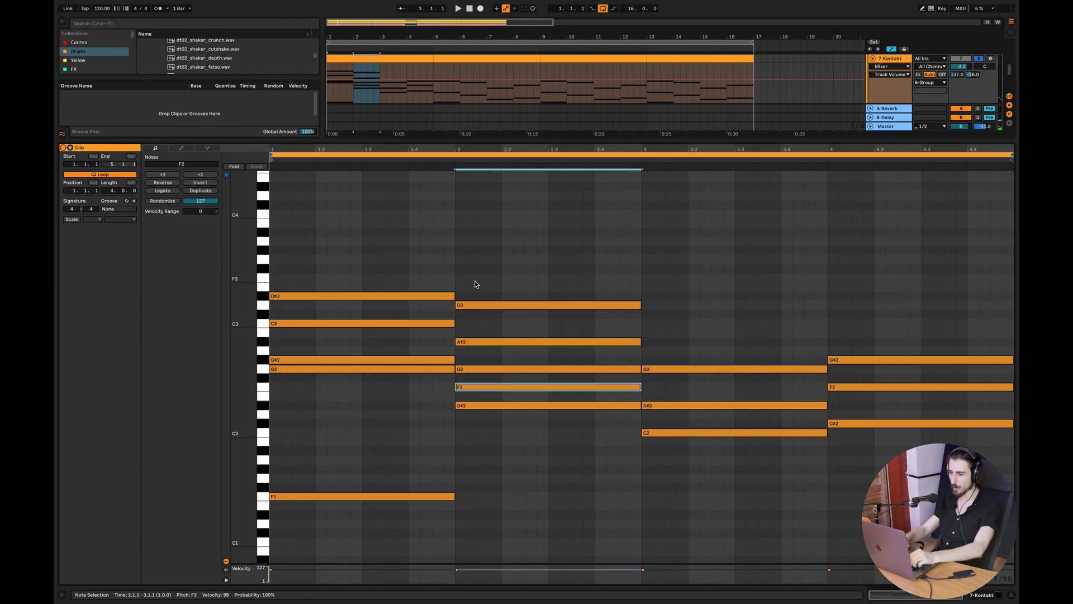
{"action": "key", "text": "shift+Down"}
{"action": "key", "text": "space"}
{"action": "left_click", "coordinate": [560, 270]}
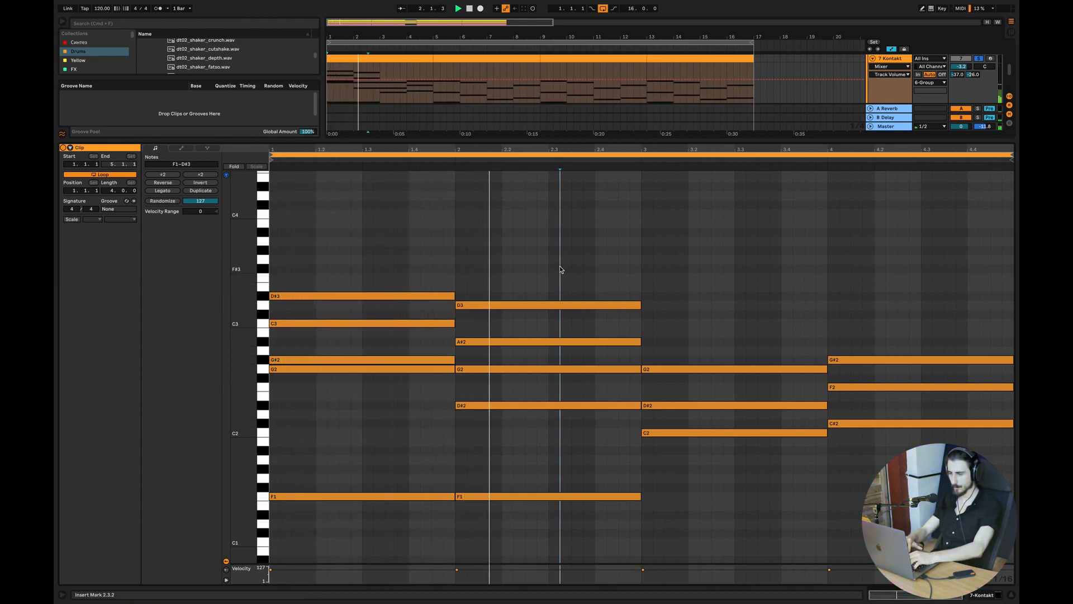
{"action": "key", "text": "space"}
Step: Raise the second chord's F1 to F2, lower its G2 to G1, and play the voicing
{"action": "left_click", "coordinate": [487, 498]}
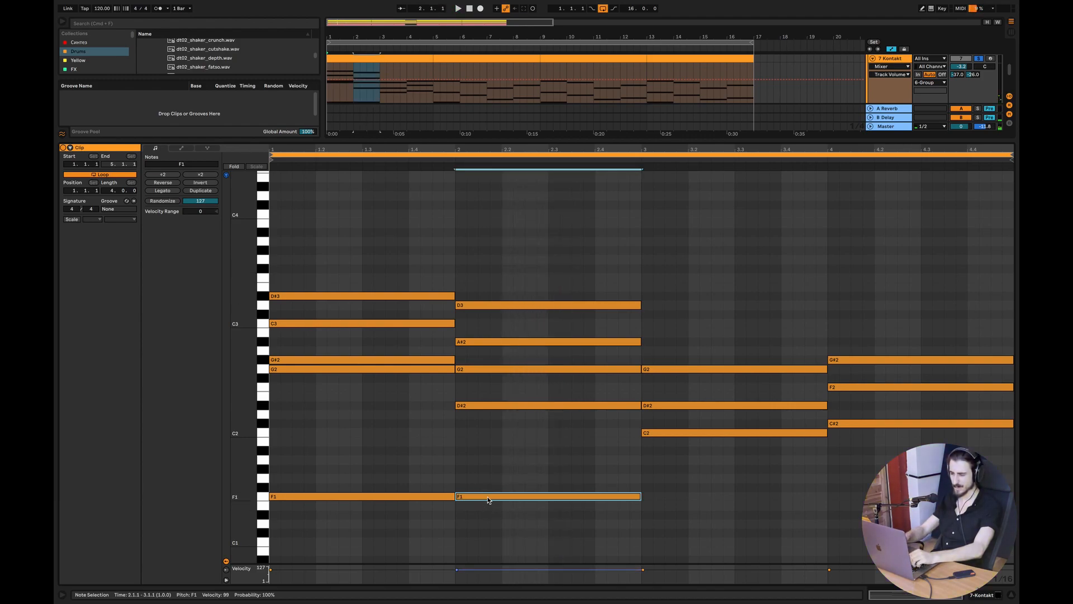
{"action": "key", "text": "shift+Up"}
{"action": "left_click", "coordinate": [474, 368]}
{"action": "key", "text": "shift+Down"}
{"action": "key", "text": "space"}
{"action": "left_click", "coordinate": [548, 506]}
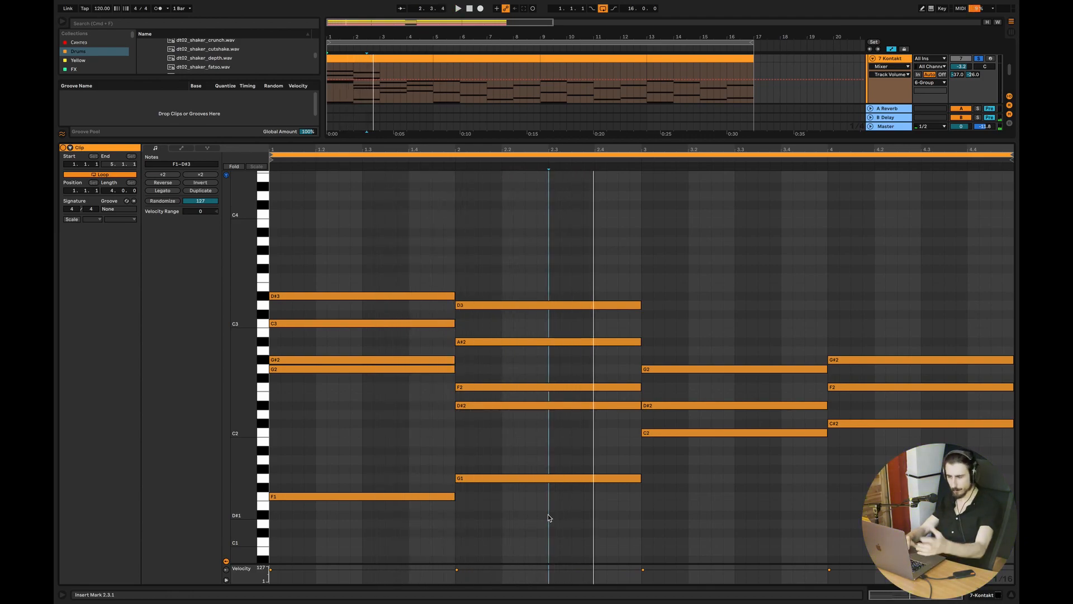
Step: Move the second chord's G1 note back up one octave to G2
{"action": "left_click", "coordinate": [511, 478]}
{"action": "key", "text": "space"}
{"action": "key", "text": "shift+Up"}
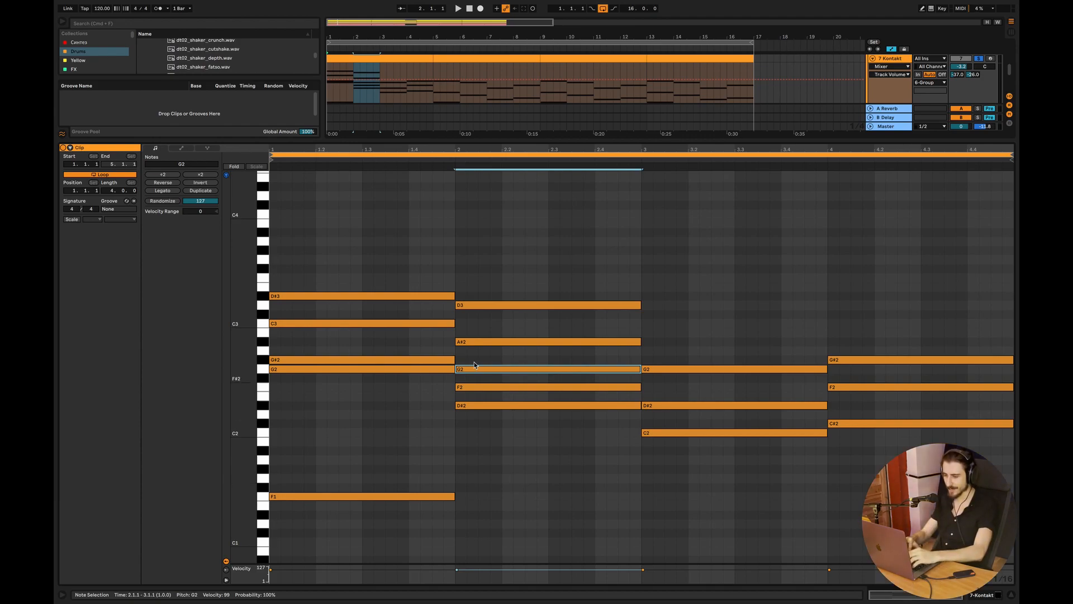
Step: Try the second chord's D3 one octave lower at D2, play it, and return the note to D3
{"action": "left_click", "coordinate": [459, 306]}
{"action": "key", "text": "shift+Down"}
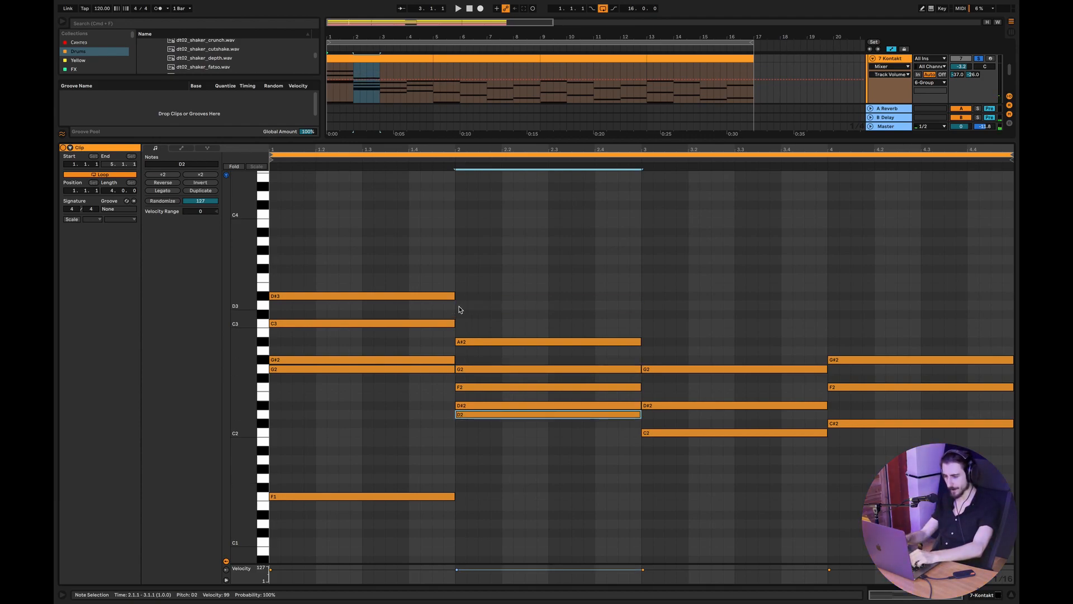
{"action": "key", "text": "space"}
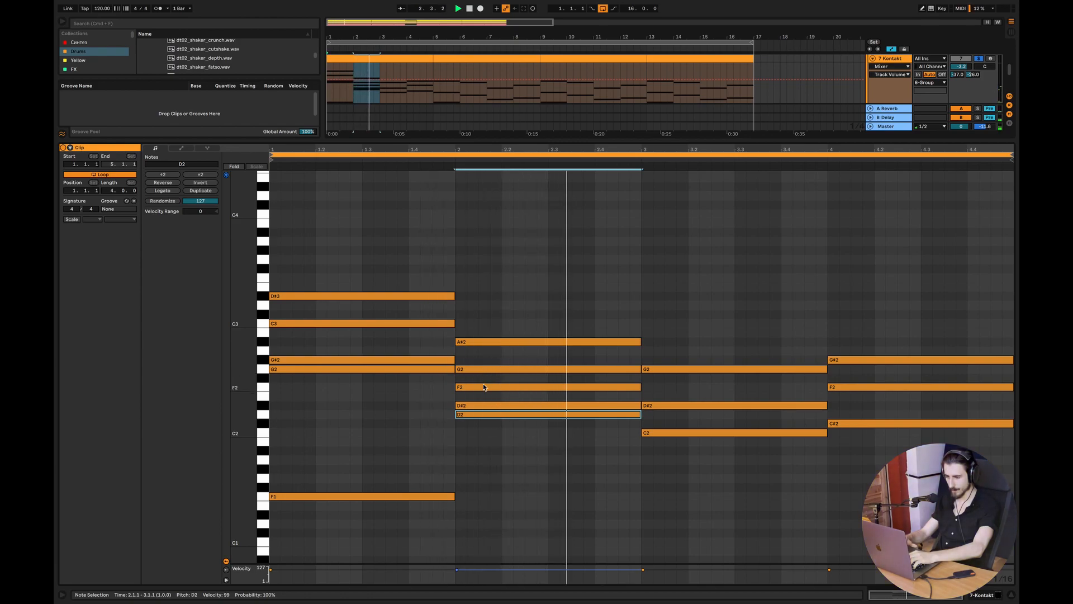
{"action": "key", "text": "shift+Up"}
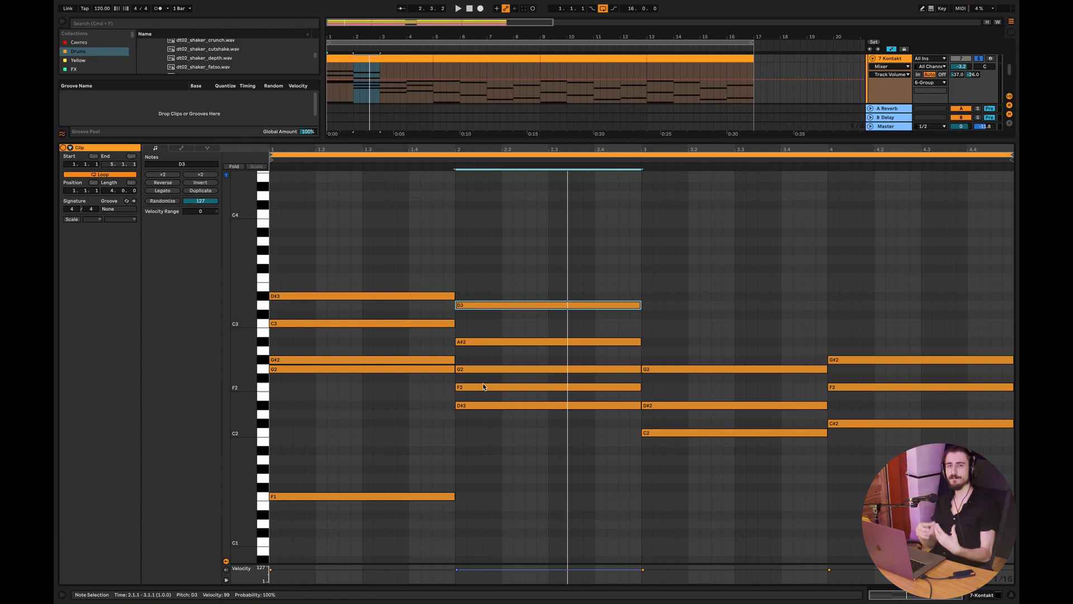
Step: Play the progression to hear the revised voicings of the first two chords
{"action": "left_click", "coordinate": [477, 229]}
{"action": "key", "text": "space"}
{"action": "left_click", "coordinate": [596, 256]}
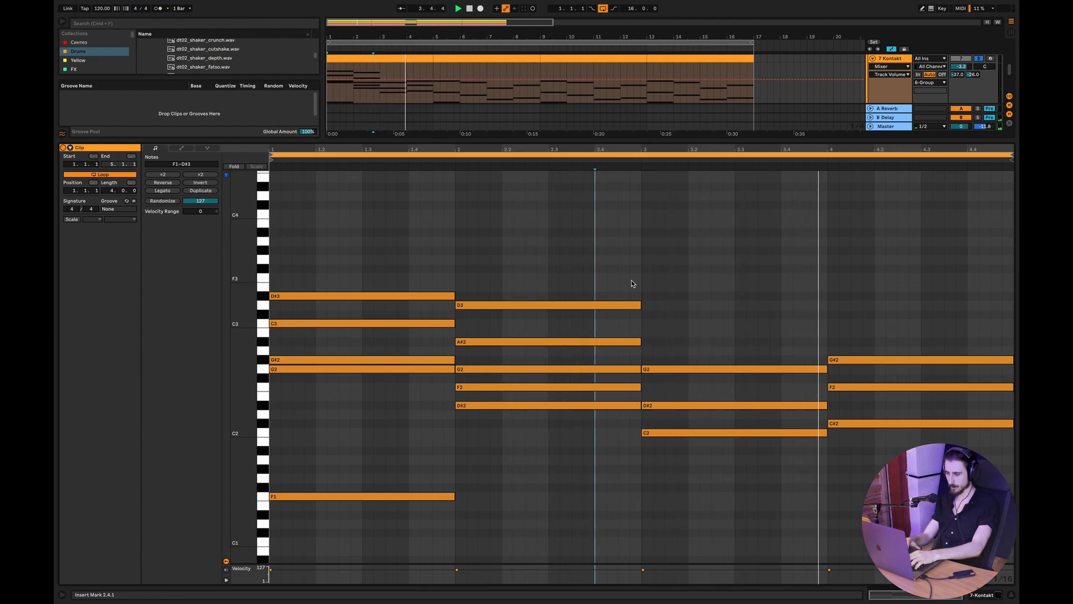
{"action": "key", "text": "space"}
Step: Undo the octave voicing changes in the first two chords, back to G3 on top of the first chord
{"action": "key", "text": "super+z"}
{"action": "key", "text": "super+z"}
{"action": "key", "text": "super+z"}
{"action": "key", "text": "super+z"}
{"action": "key", "text": "super+z"}
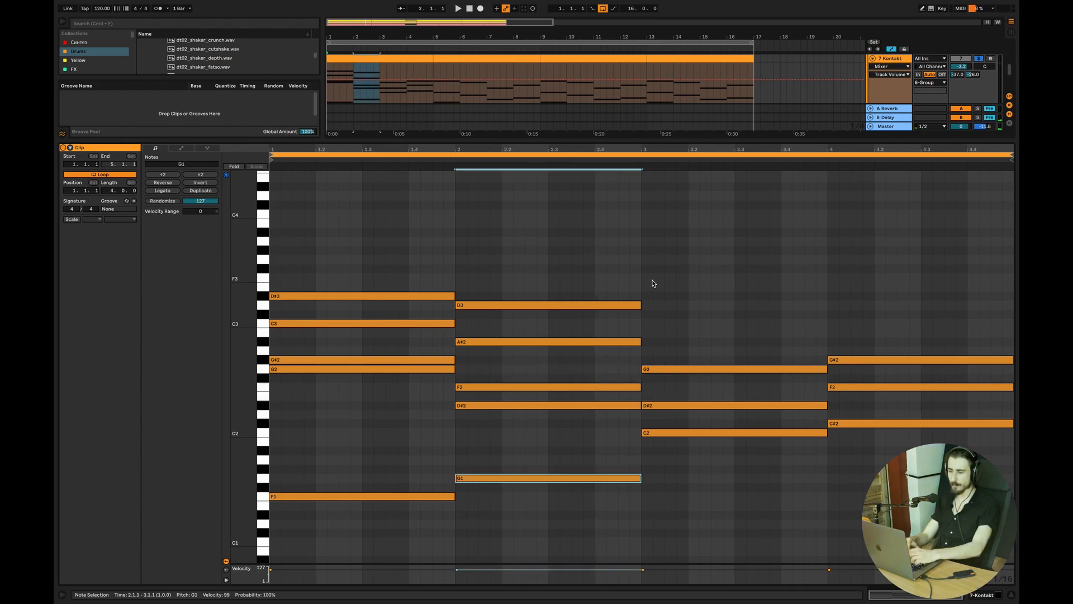
{"action": "key", "text": "super+z"}
{"action": "key", "text": "super+z"}
{"action": "key", "text": "super+z"}
{"action": "key", "text": "super+z"}
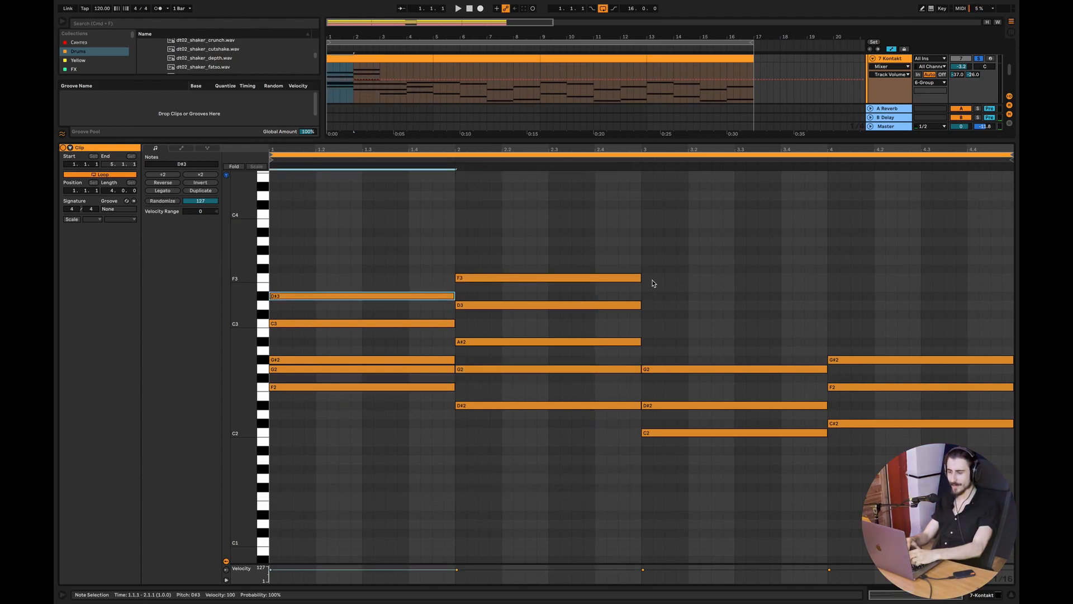
{"action": "key", "text": "super+z"}
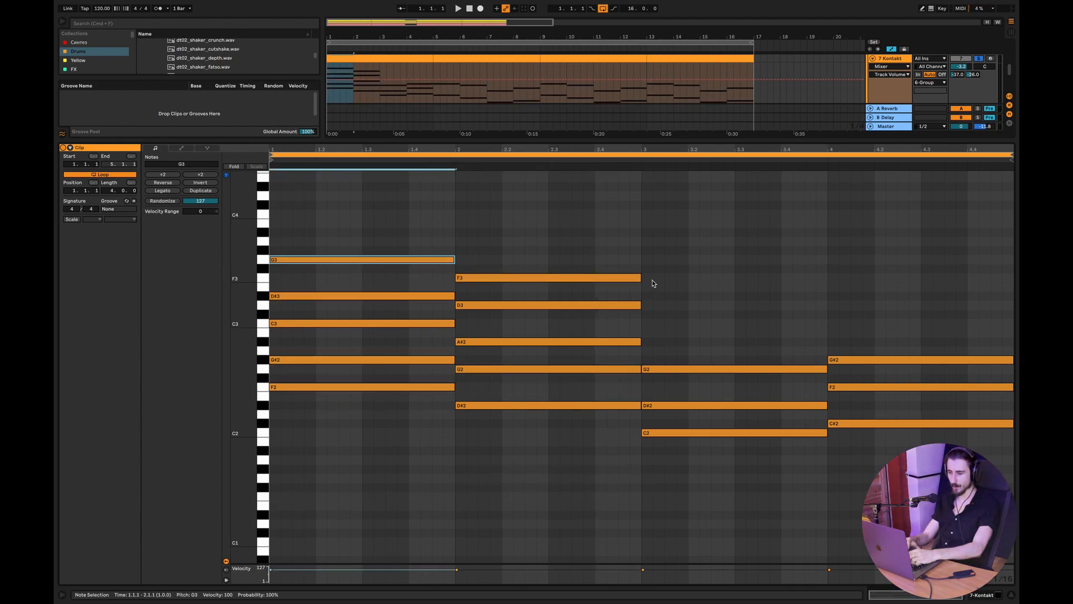
Step: Delete the extension notes D#3 and G3 from the first chord and D3 and F3 from the second chord
{"action": "left_click_drag", "start_coordinate": [613, 242], "coordinate": [390, 306]}
{"action": "key", "text": "BackSpace"}
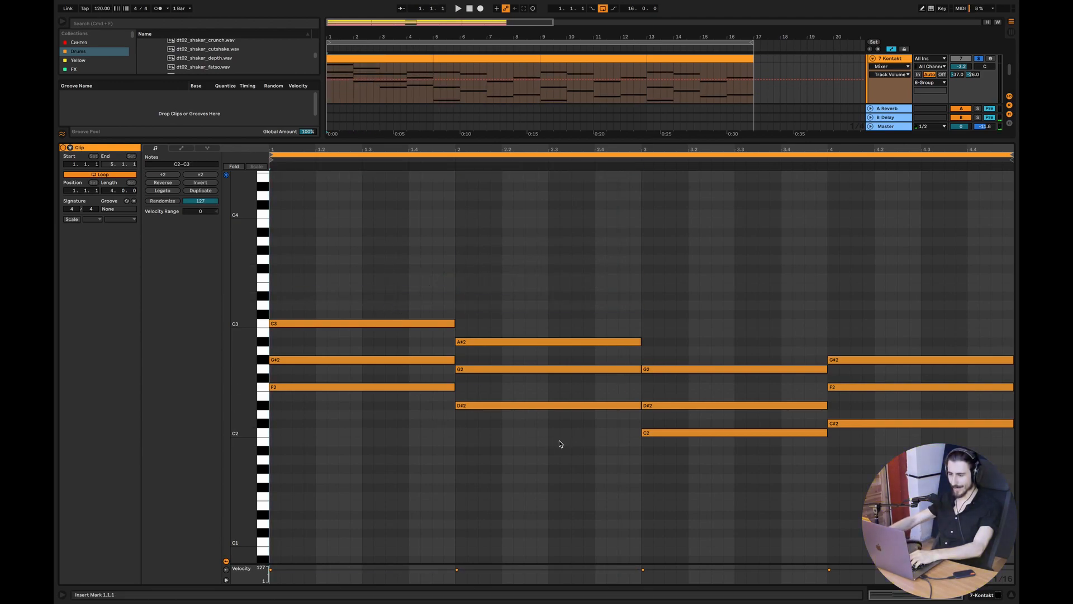
Step: Copy all four root notes one octave down, to F1, D#1, C1 and C#1, and play the progression
{"action": "left_click", "coordinate": [425, 387]}
{"action": "left_click", "coordinate": [500, 407], "text": "shift"}
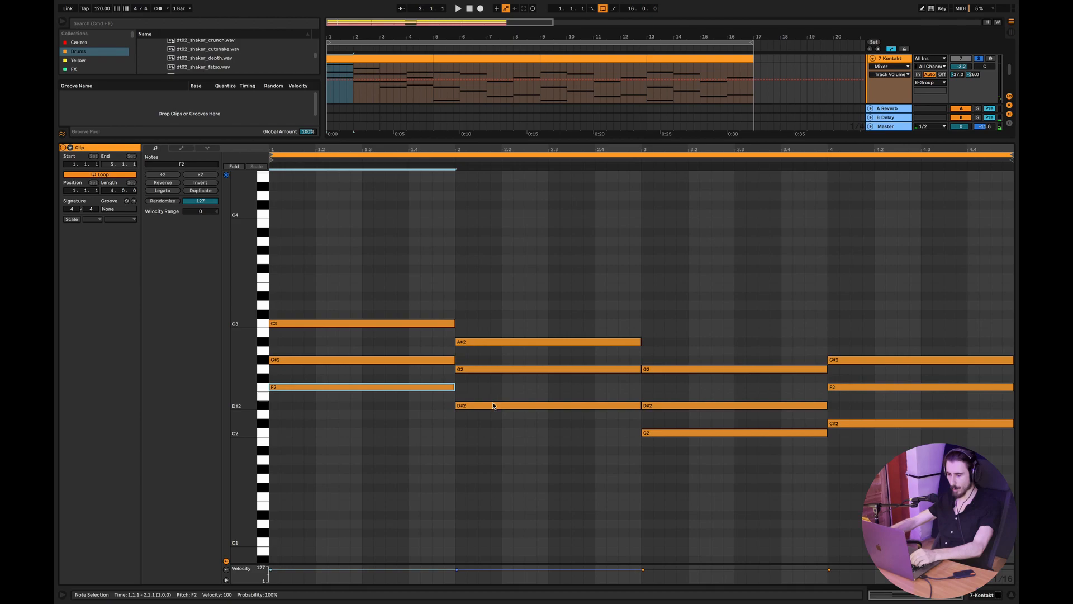
{"action": "left_click", "coordinate": [710, 434], "text": "shift"}
{"action": "left_click", "coordinate": [843, 423], "text": "shift"}
{"action": "left_click_drag", "start_coordinate": [301, 387], "coordinate": [298, 496]}
{"action": "left_click", "coordinate": [327, 455]}
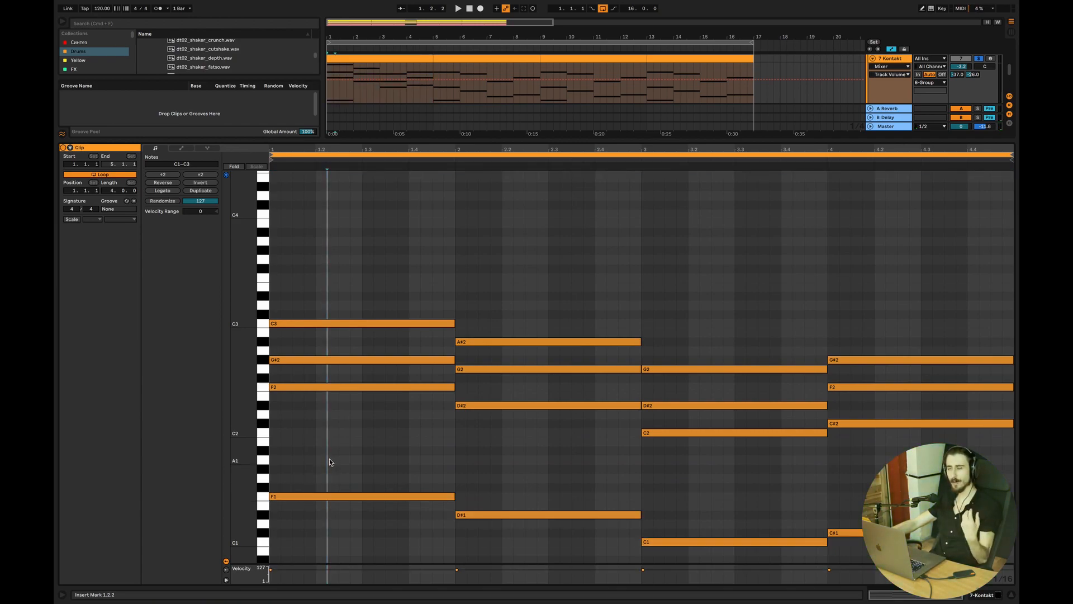
{"action": "left_click", "coordinate": [354, 462]}
{"action": "key", "text": "space"}
{"action": "left_click", "coordinate": [364, 457]}
{"action": "left_click", "coordinate": [560, 472]}
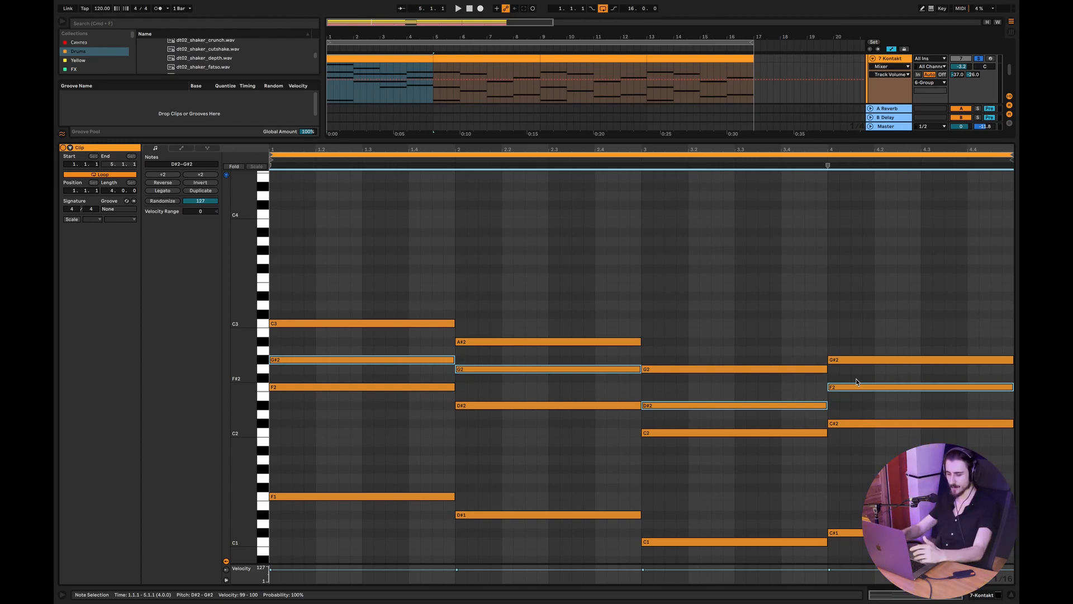
Step: Raise the chords' thirds one octave to G#3, G3, D#3 and F3, and play the progression
{"action": "key", "text": "shift+Up"}
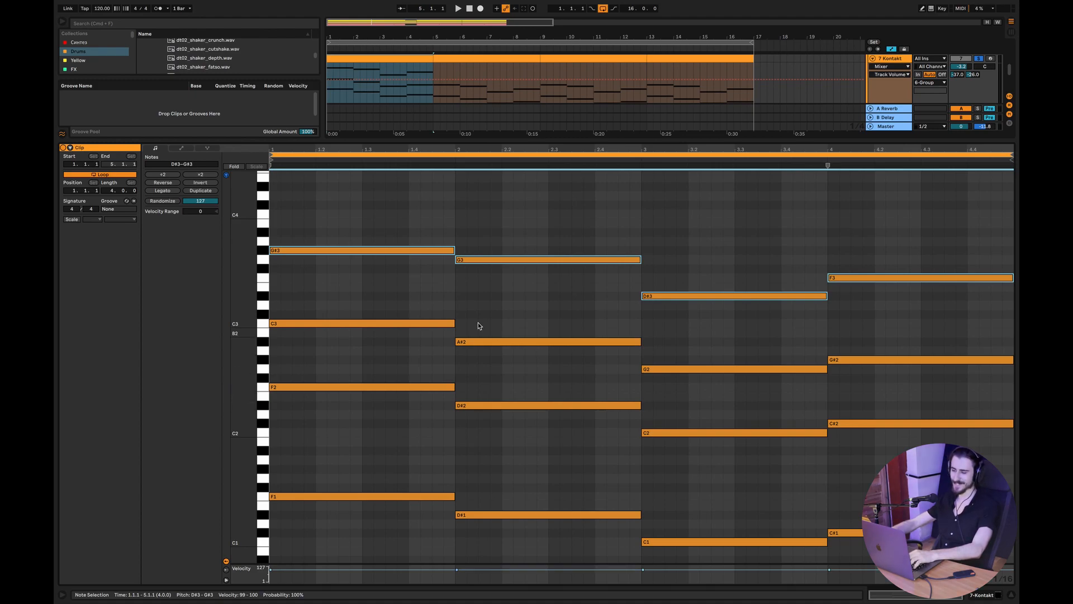
{"action": "left_click", "coordinate": [444, 298]}
{"action": "key", "text": "space"}
{"action": "left_click", "coordinate": [483, 301]}
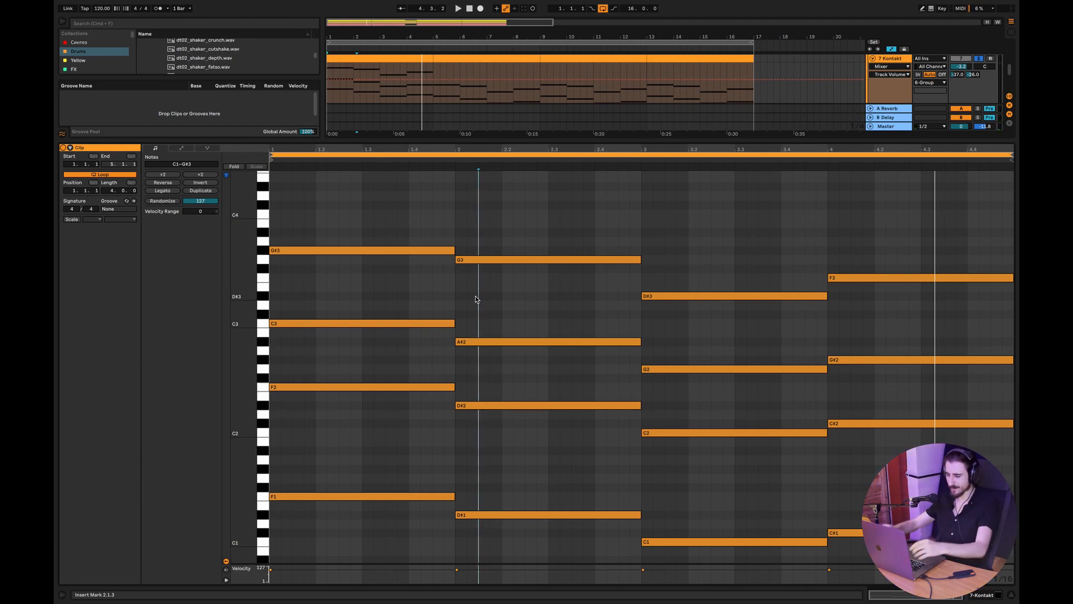
{"action": "key", "text": "space"}
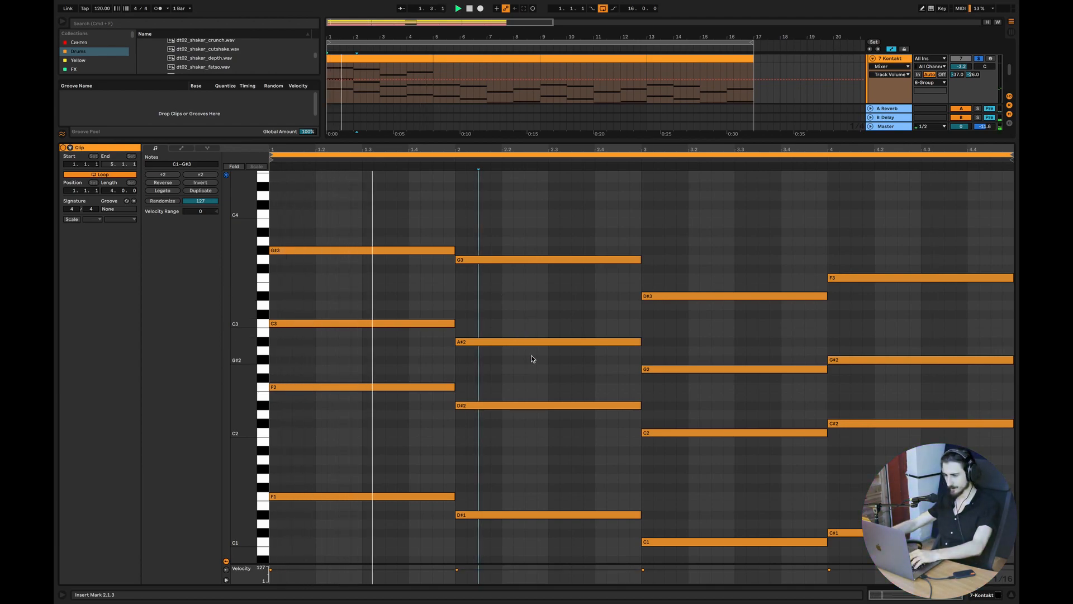
{"action": "left_click", "coordinate": [524, 479]}
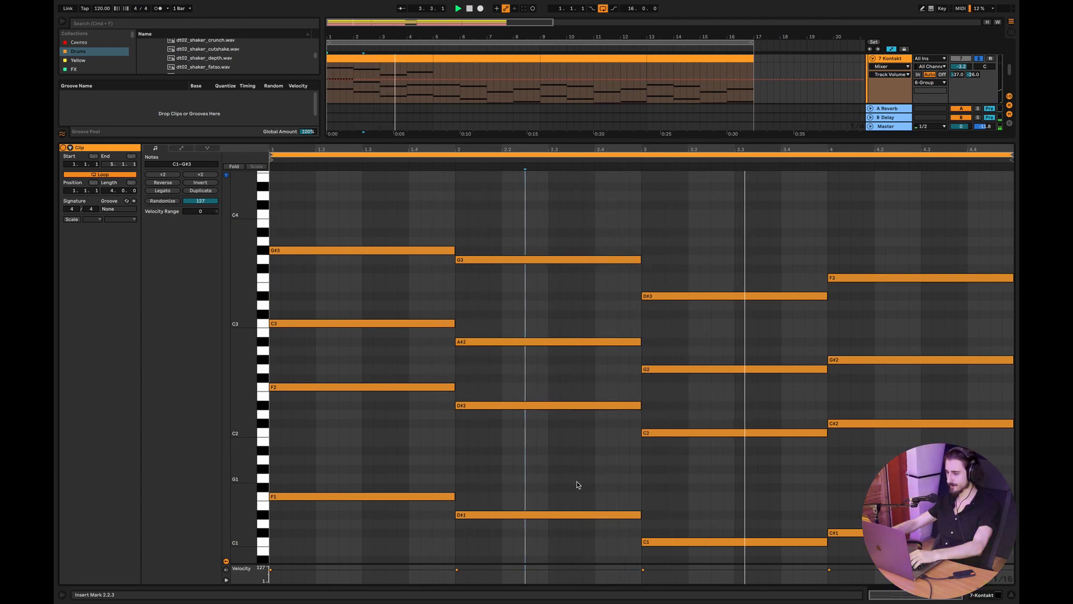
Step: Close the note editor and duplicate the four-bar Kontakt clip three times to fill the track through bar 16
{"action": "left_click", "coordinate": [1011, 595]}
{"action": "key", "text": "space"}
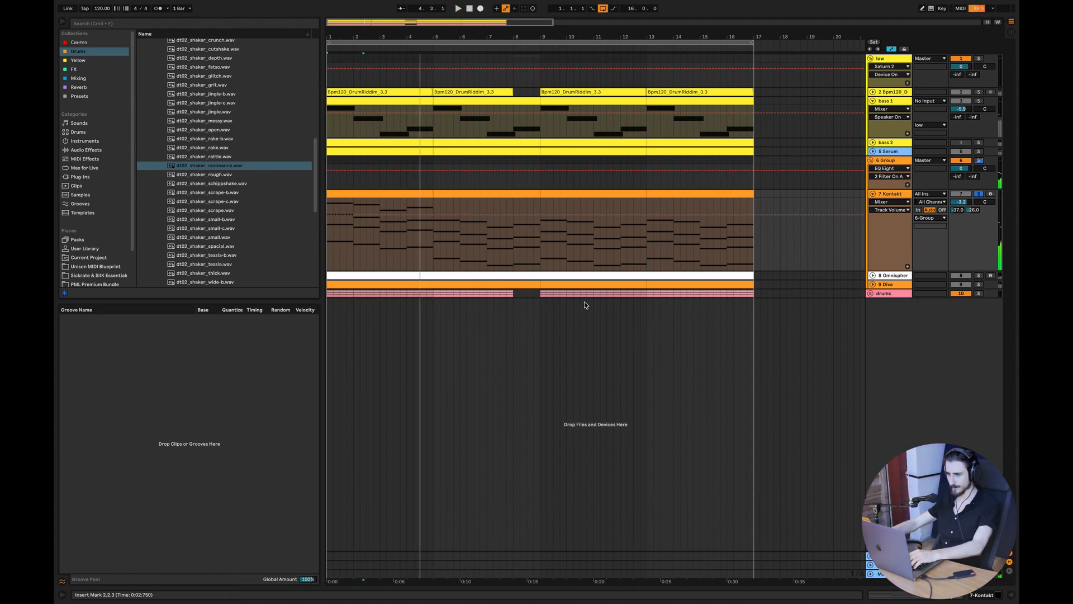
{"action": "left_click", "coordinate": [415, 196]}
{"action": "key", "text": "ctrl+d"}
{"action": "key", "text": "ctrl+d"}
{"action": "key", "text": "ctrl+d"}
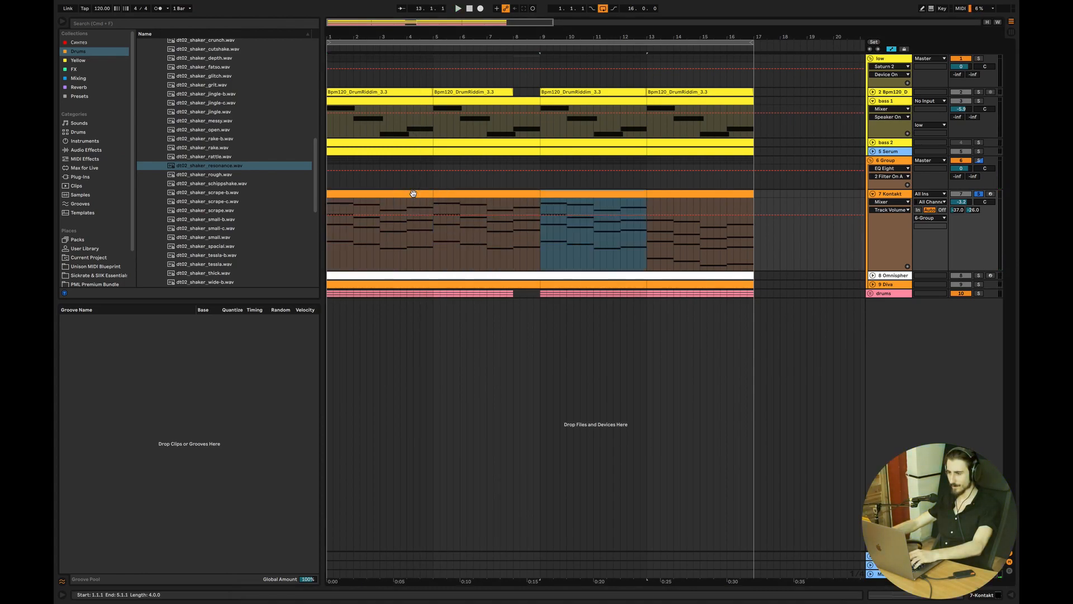
Step: Solo the Bpm120 drum, bass 1, drums and Diva tracks alongside Kontakt and play the arrangement from the start
{"action": "left_click", "coordinate": [332, 251]}
{"action": "left_click", "coordinate": [979, 92], "text": "super"}
{"action": "left_click", "coordinate": [979, 101], "text": "super"}
{"action": "key", "text": "space"}
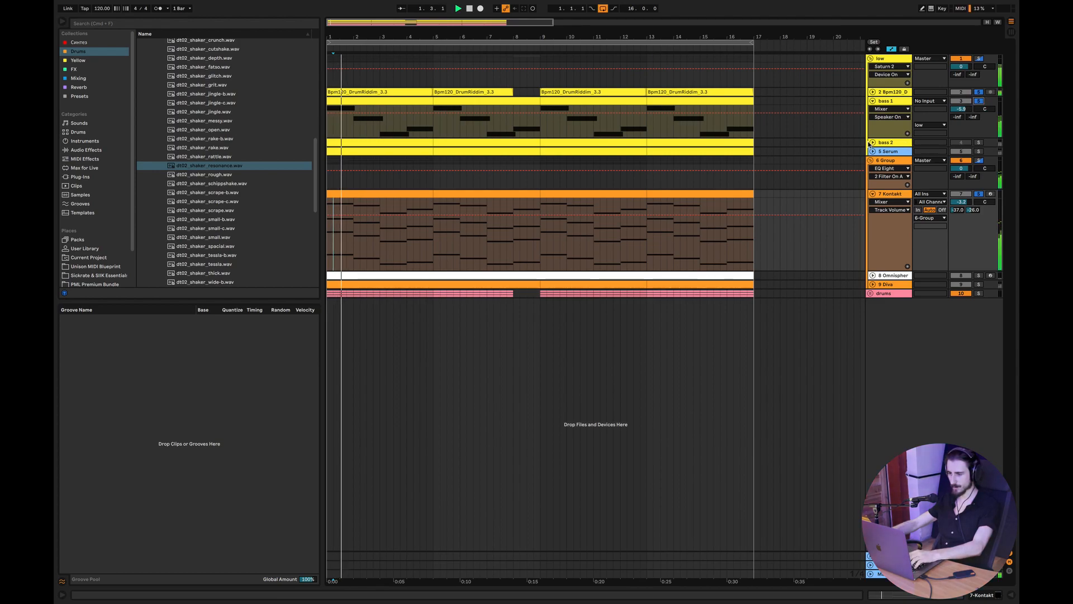
{"action": "key", "text": "space"}
{"action": "left_click", "coordinate": [330, 238]}
{"action": "key", "text": "space"}
{"action": "left_click", "coordinate": [978, 294], "text": "super"}
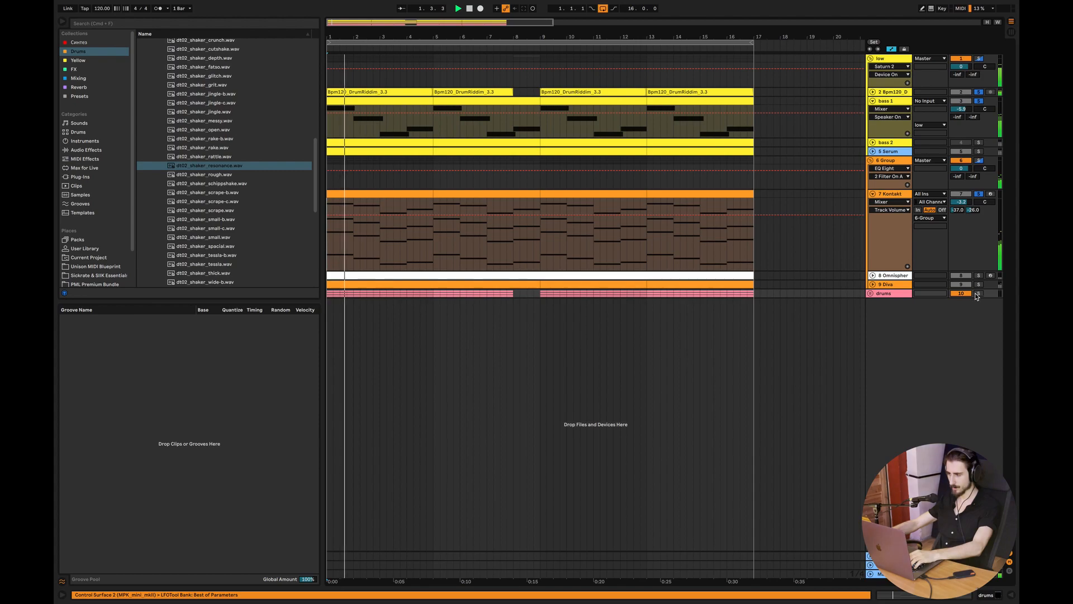
{"action": "left_click", "coordinate": [979, 285], "text": "super"}
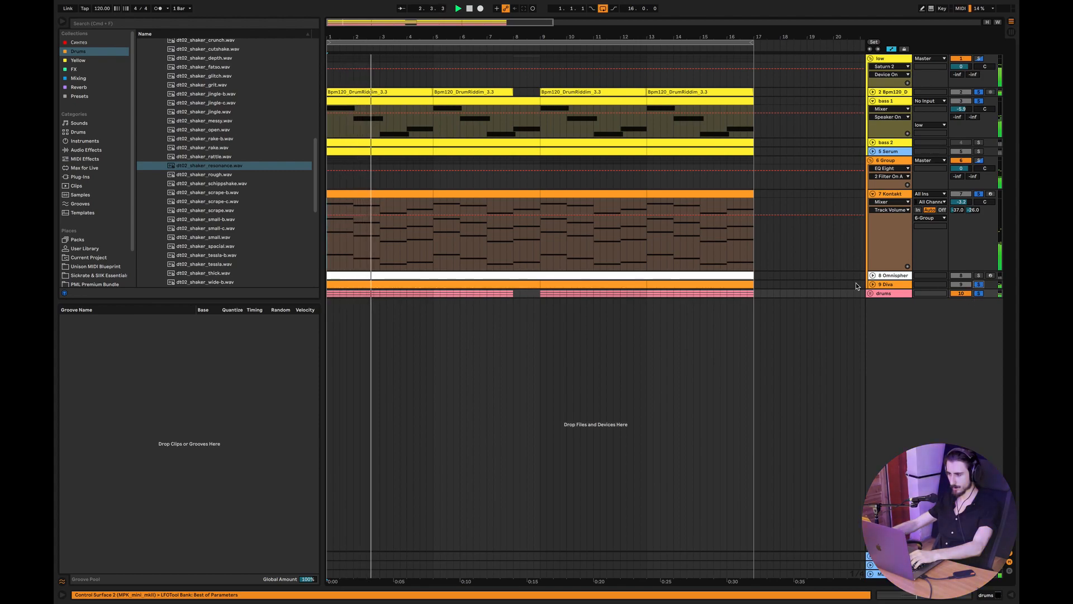
Step: Set the Kontakt track's delay send to -16.0 and its volume to 0 dB, and try soloing the Serum track
{"action": "mouse_move", "coordinate": [958, 210]}
{"action": "left_mouse_down"}
{"action": "mouse_move", "coordinate": [958, 185]}
{"action": "mouse_move", "coordinate": [973, 198]}
{"action": "left_mouse_up"}
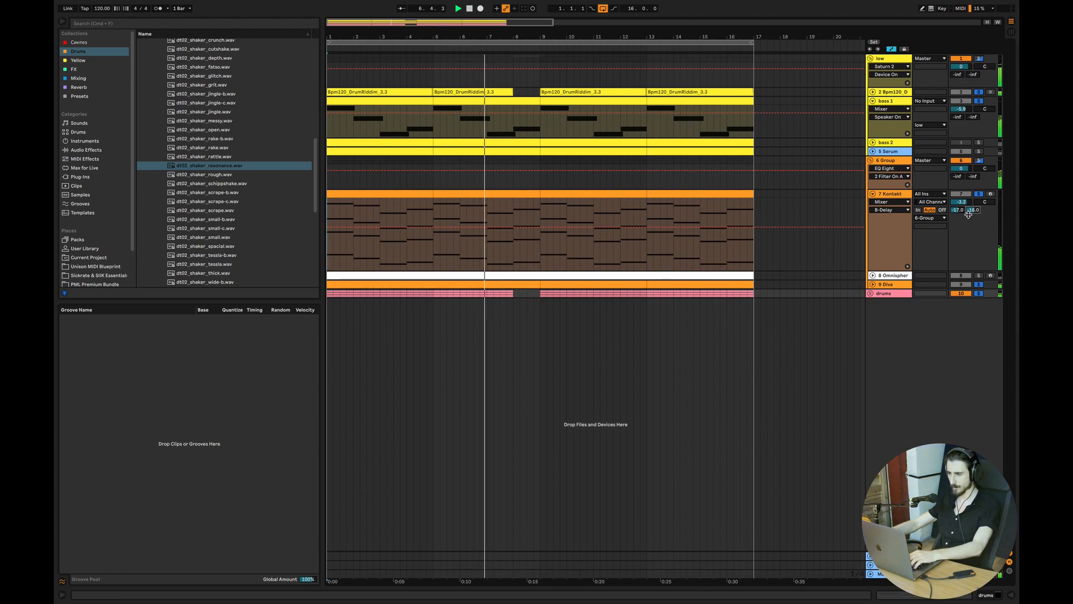
{"action": "left_click", "coordinate": [978, 152]}
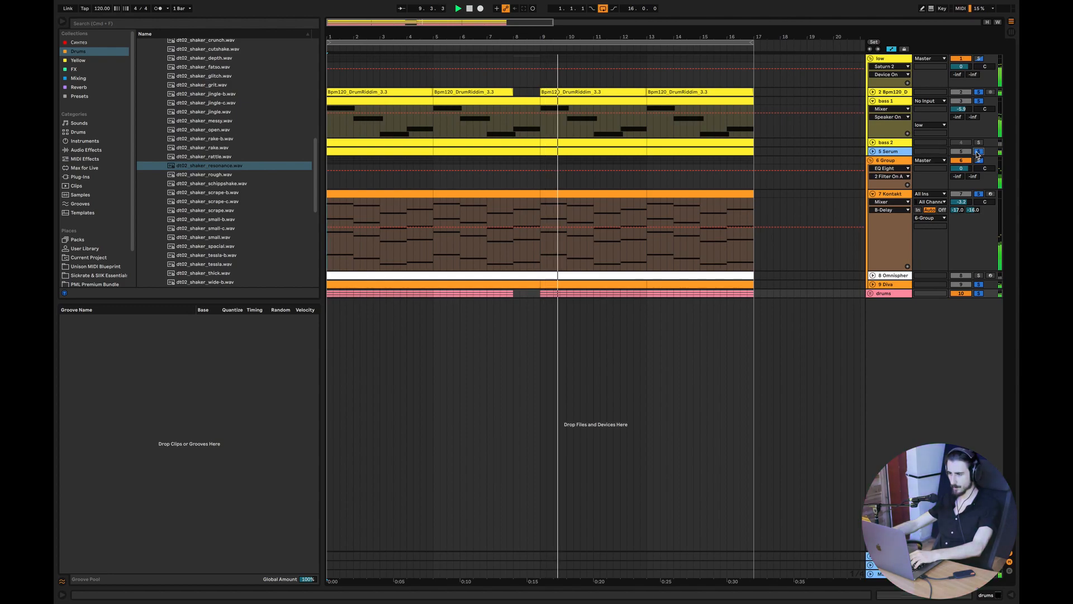
{"action": "double_click", "coordinate": [960, 202]}
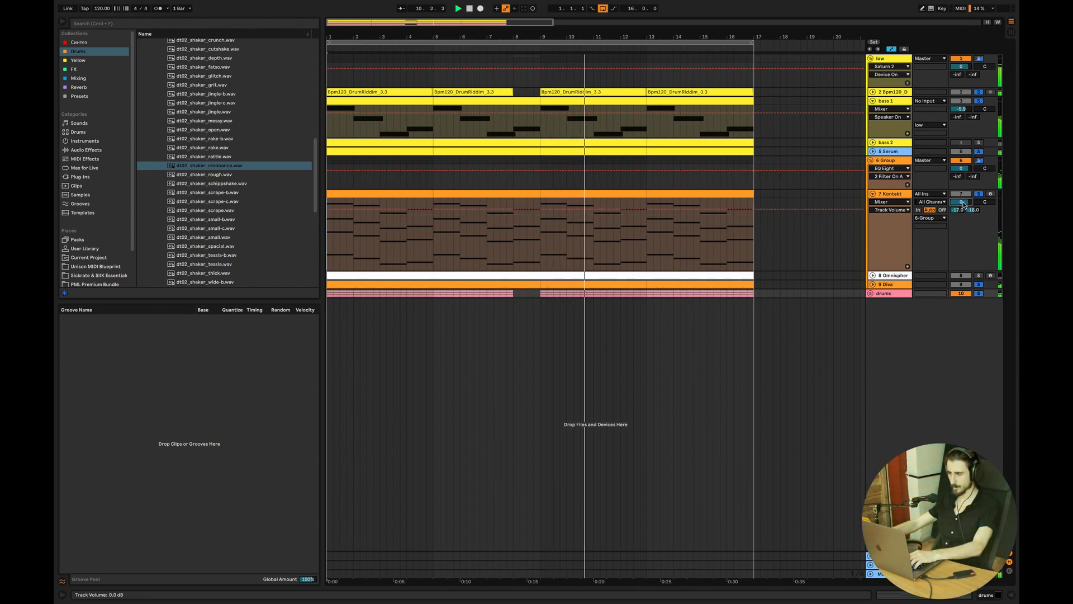